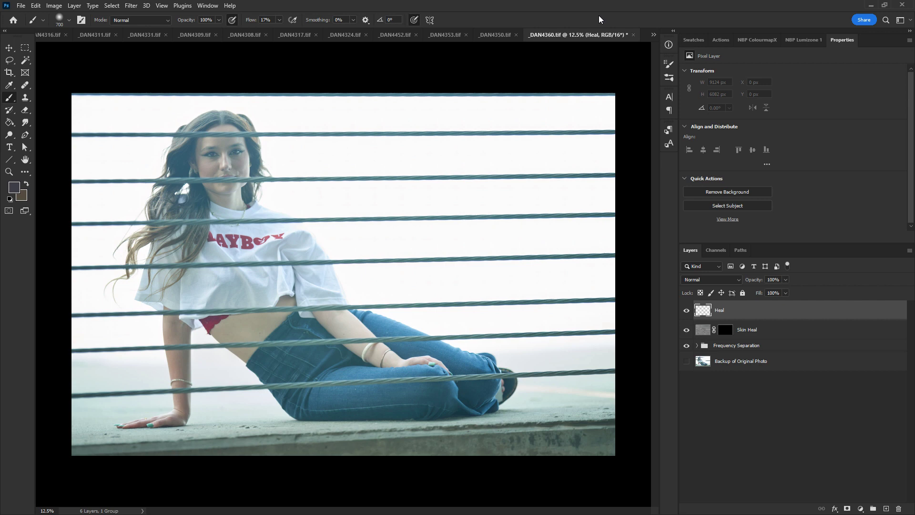
Select the Heal layer and bring up the new fill or adjustment layer menu.
left_click(753, 362, "shift")
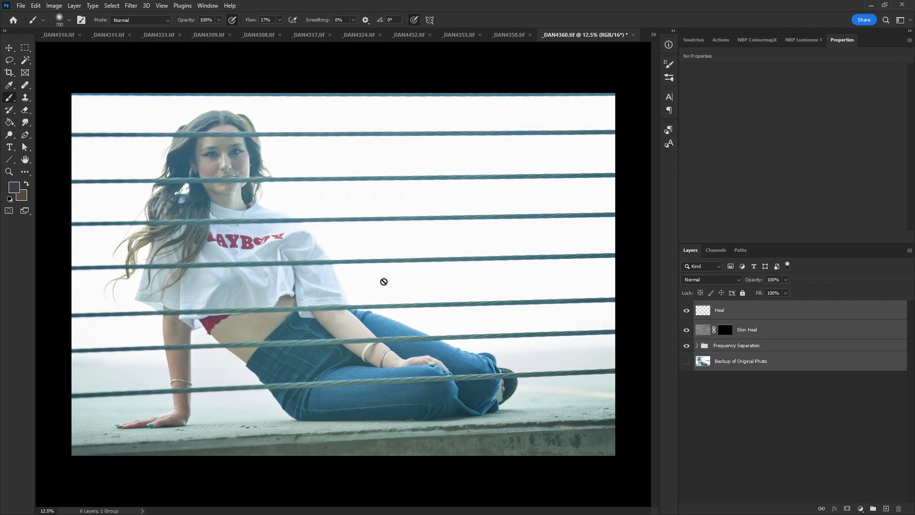
left_click(755, 316)
Add a Levels adjustment above Heal with the black input raised to 30.
left_click(860, 508)
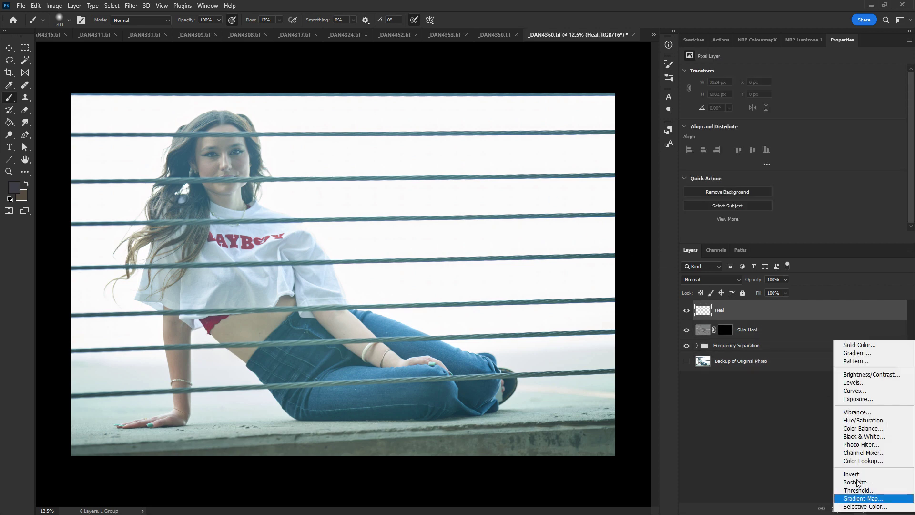
left_click(853, 382)
left_click_drag(739, 141, 754, 143)
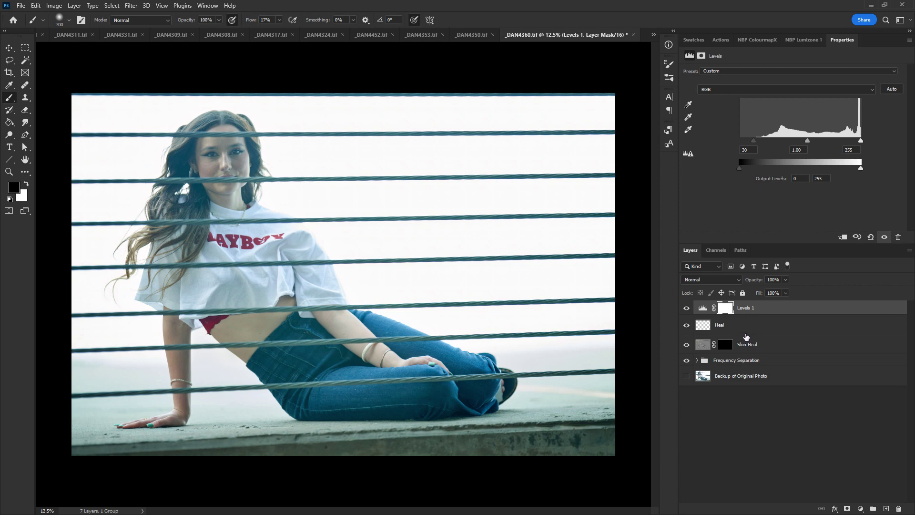
Duplicate all layers and merge the copies into one Levels 1 copy layer.
left_click(783, 379, "shift")
key("ctrl+j")
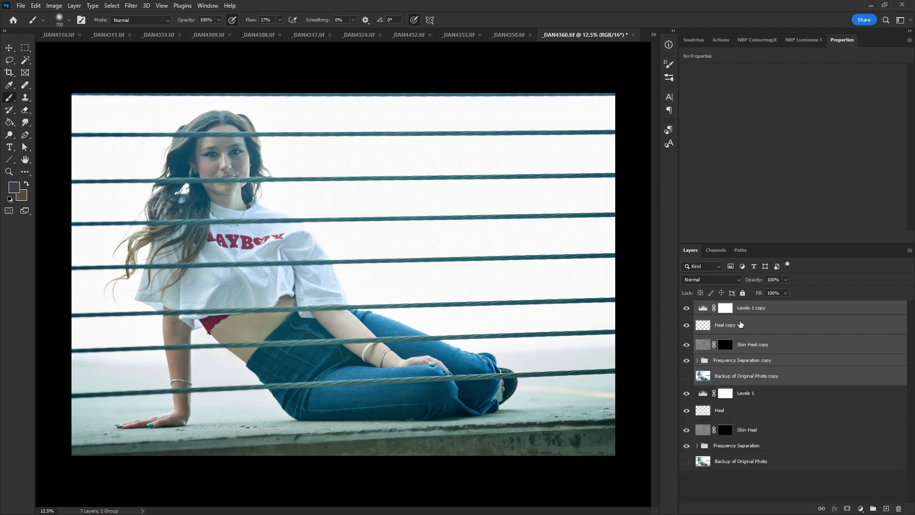
key("ctrl+e")
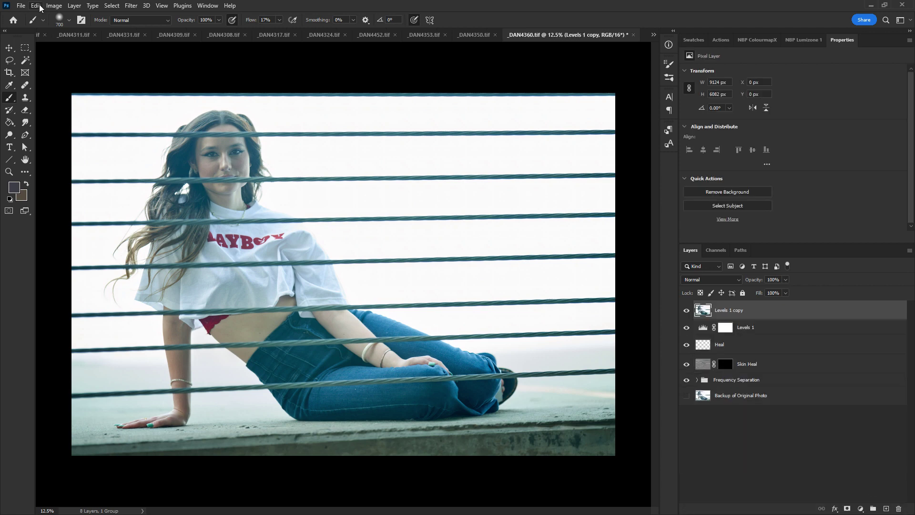
left_click(36, 5)
Start Sky Replacement on the merged layer and preview the Blue Skies presets, settling on the fifth.
left_click(101, 251)
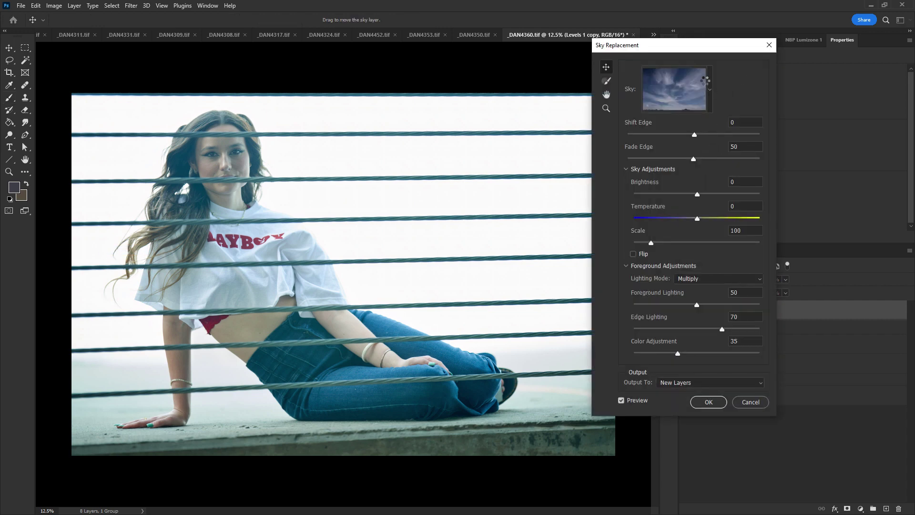
left_click(706, 89)
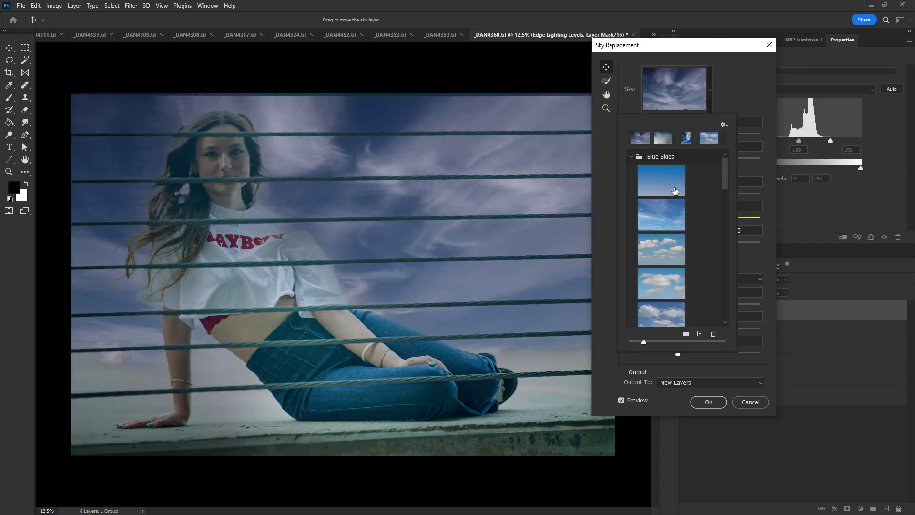
left_click(671, 189)
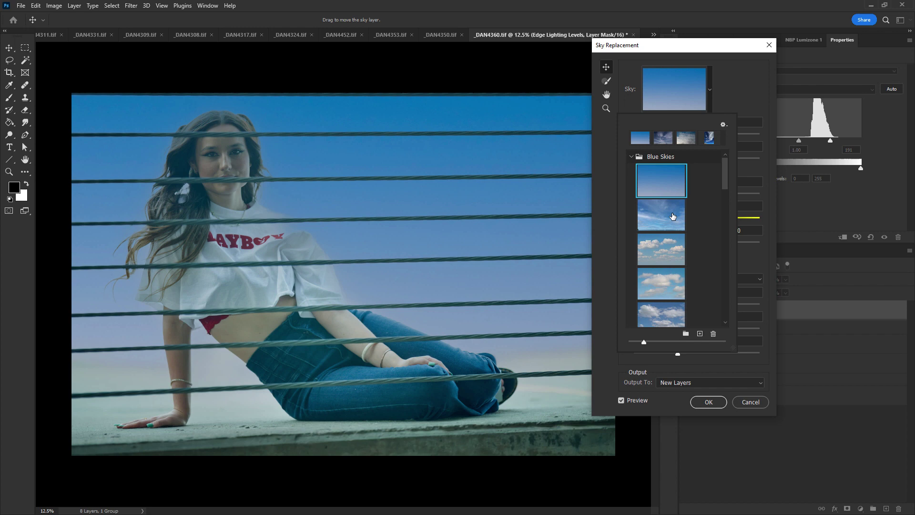
left_click(673, 217)
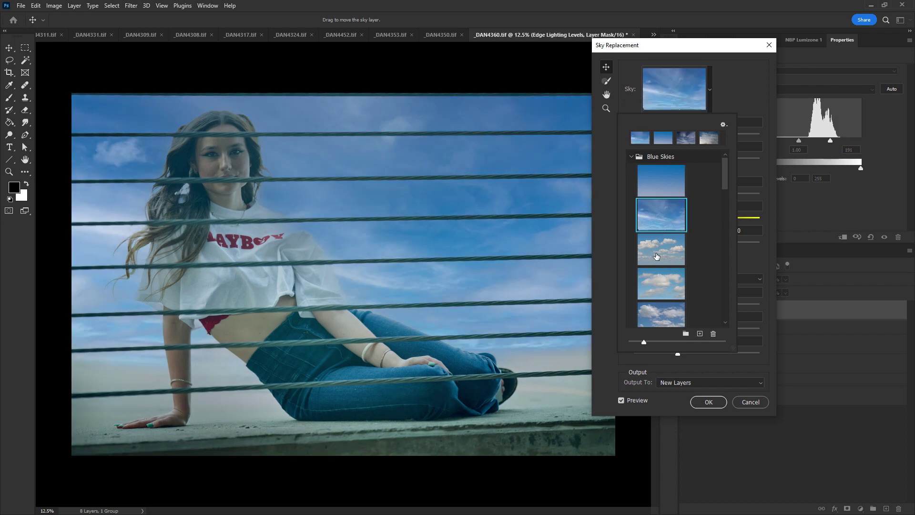
left_click(668, 266)
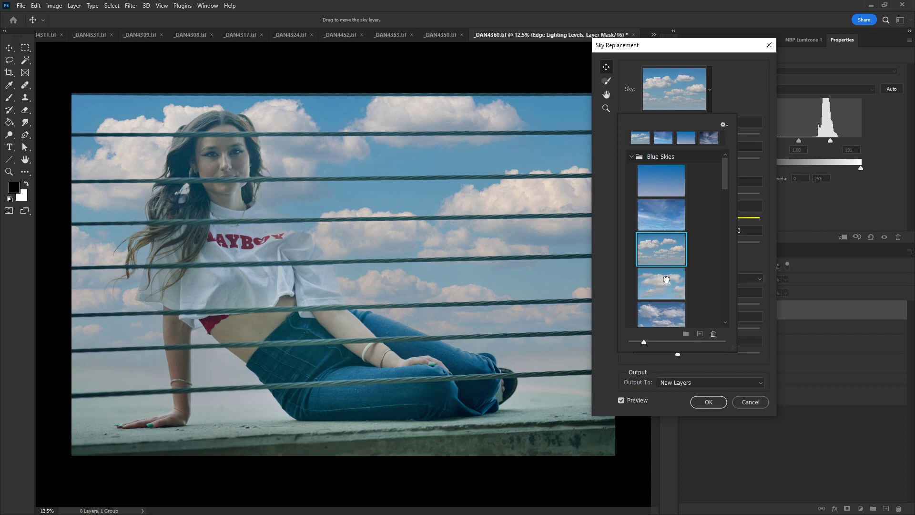
left_click(667, 282)
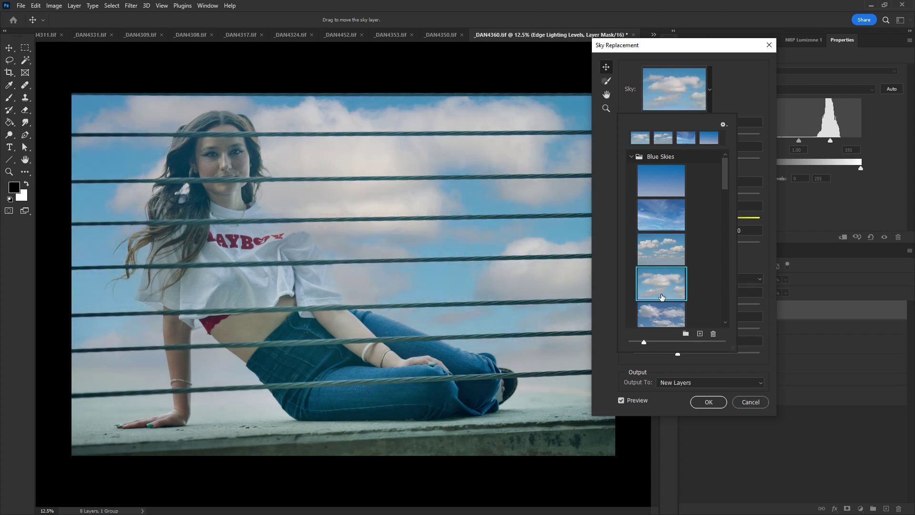
left_click(666, 313)
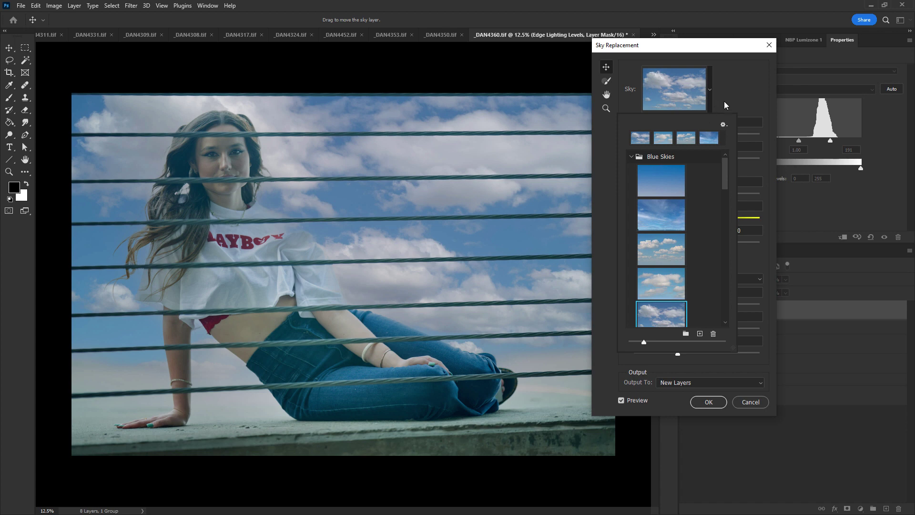
Set sky Brightness 91, Shift Edge -79, Fade Edge 56, Color Adjustment 88, Foreground Lighting 28.
left_click(711, 96)
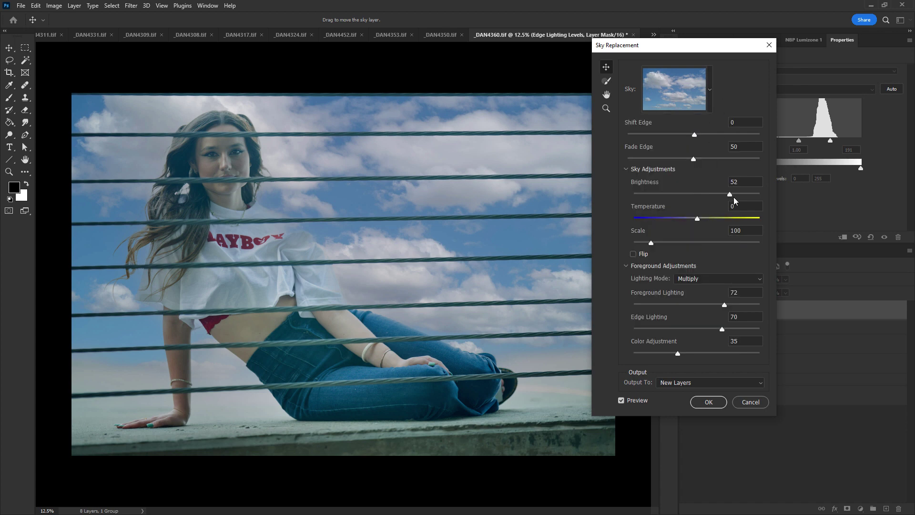
left_click_drag(730, 194, 753, 192)
left_click_drag(694, 134, 706, 159)
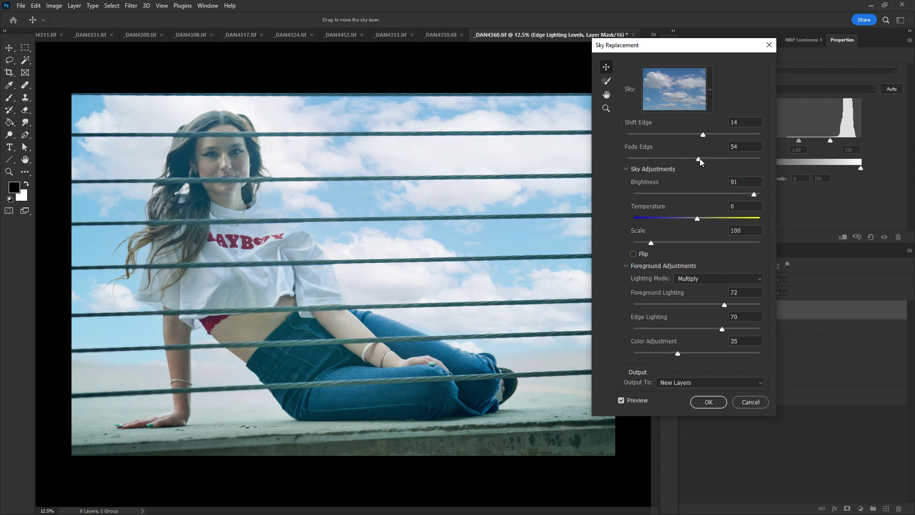
left_click(651, 135)
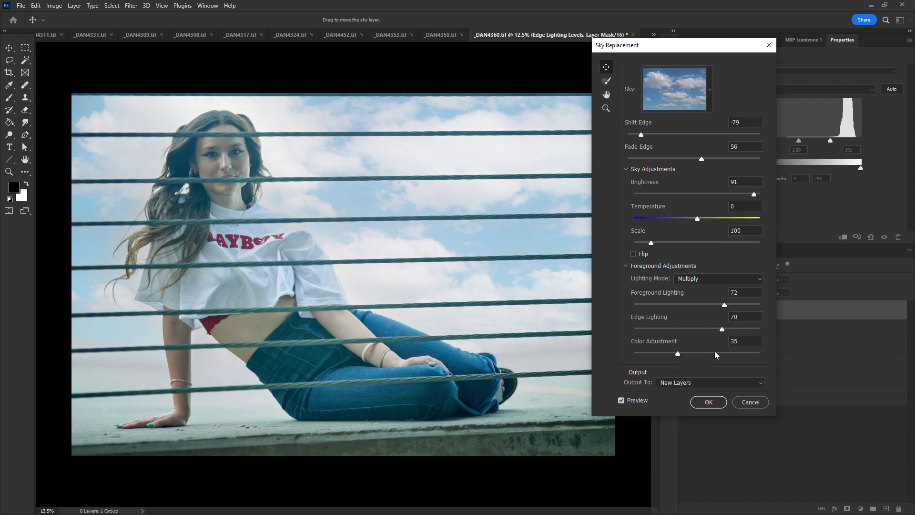
left_click_drag(715, 351, 741, 351)
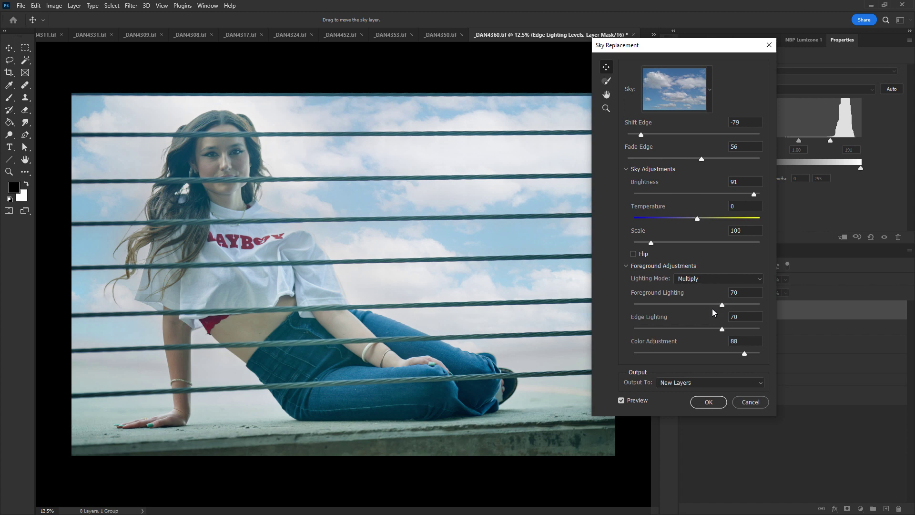
left_click_drag(712, 309, 668, 305)
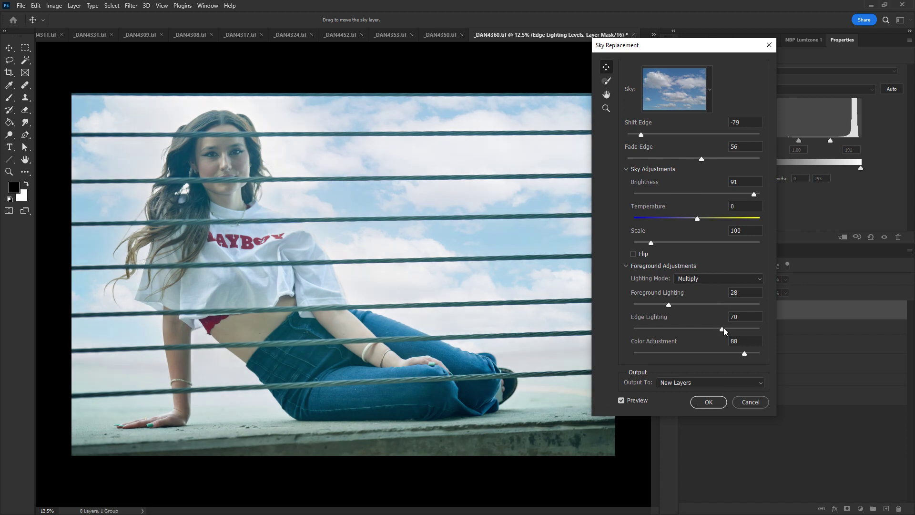
left_click_drag(695, 330, 700, 329)
Apply the sky, fade the Sky Replacement Group to 50% opacity, and delete Levels 1 copy.
left_click(708, 402)
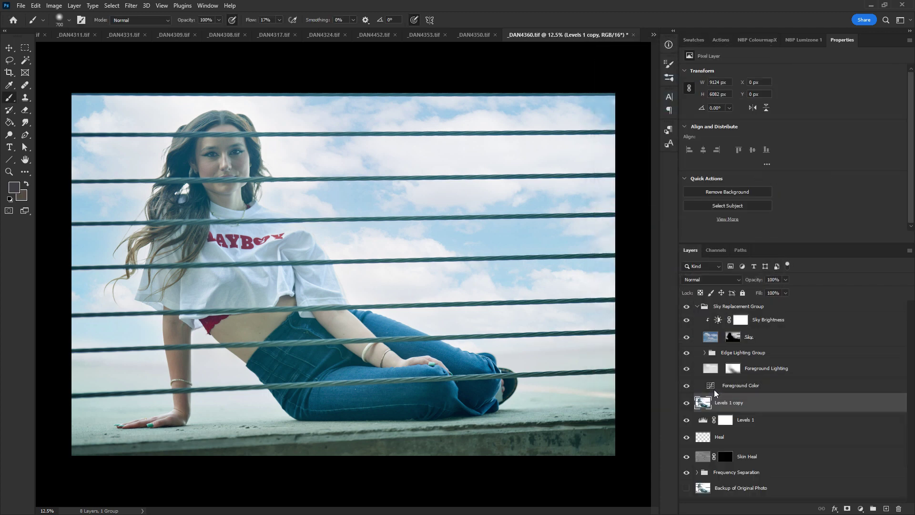
left_click(736, 310)
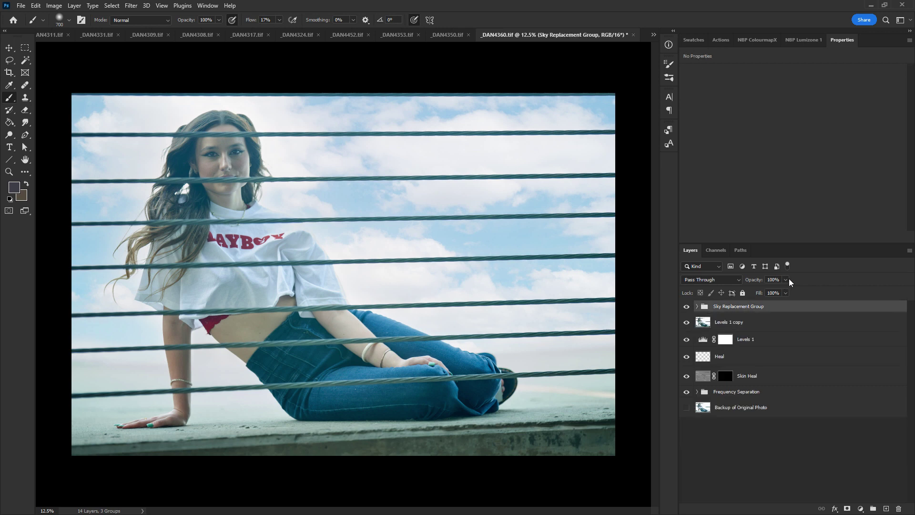
left_click(785, 279)
left_click_drag(786, 292, 764, 294)
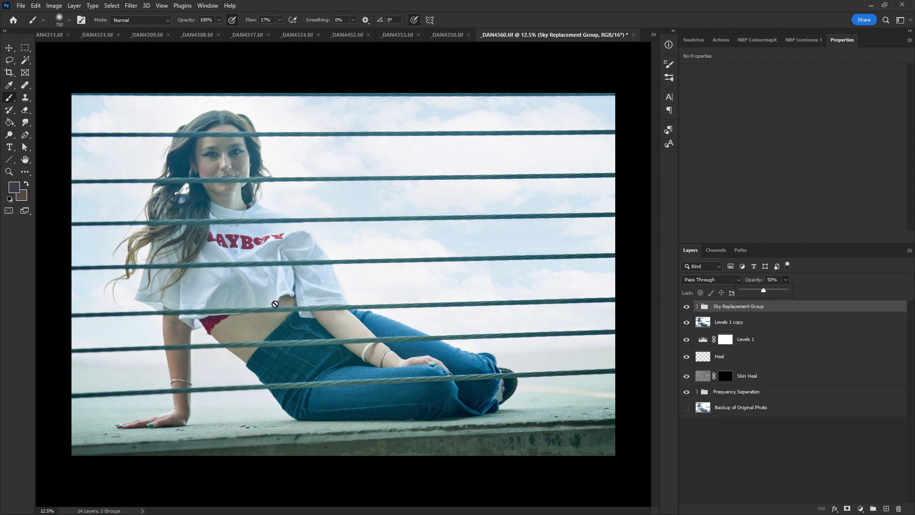
left_click(731, 322)
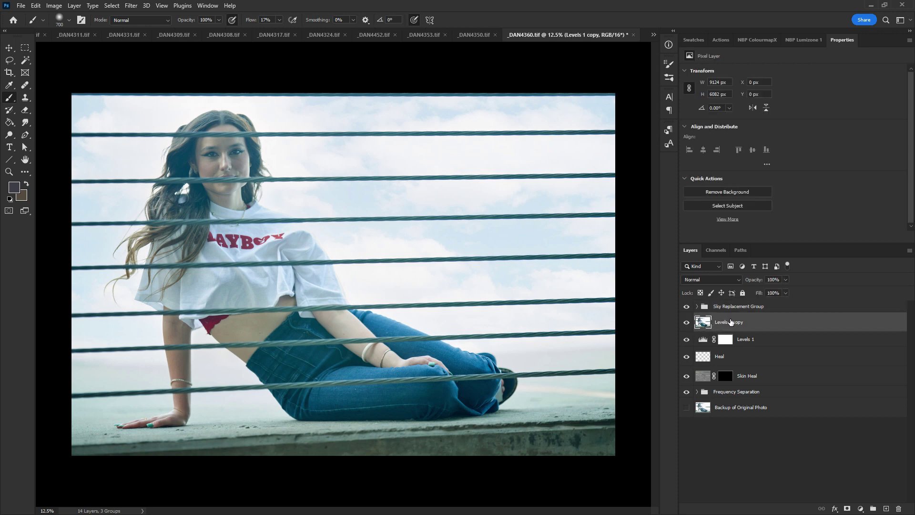
left_click_drag(714, 326, 898, 507)
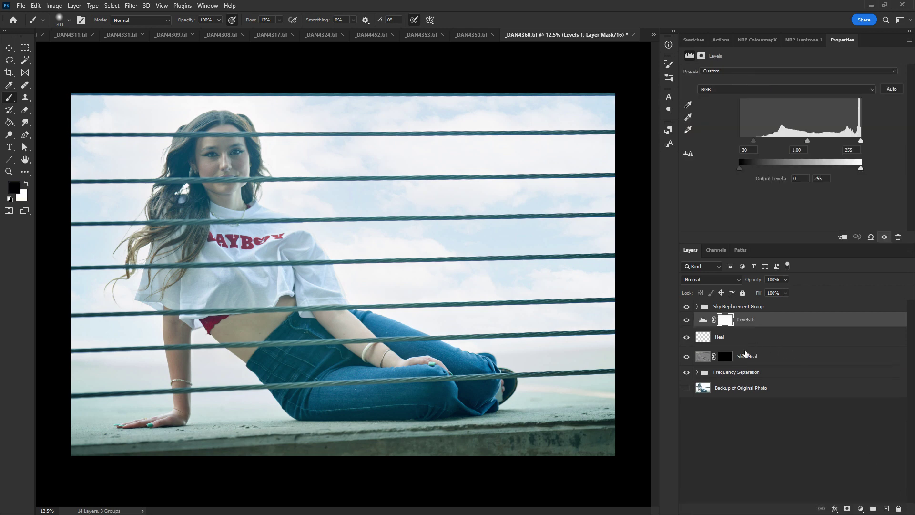
left_click(725, 356)
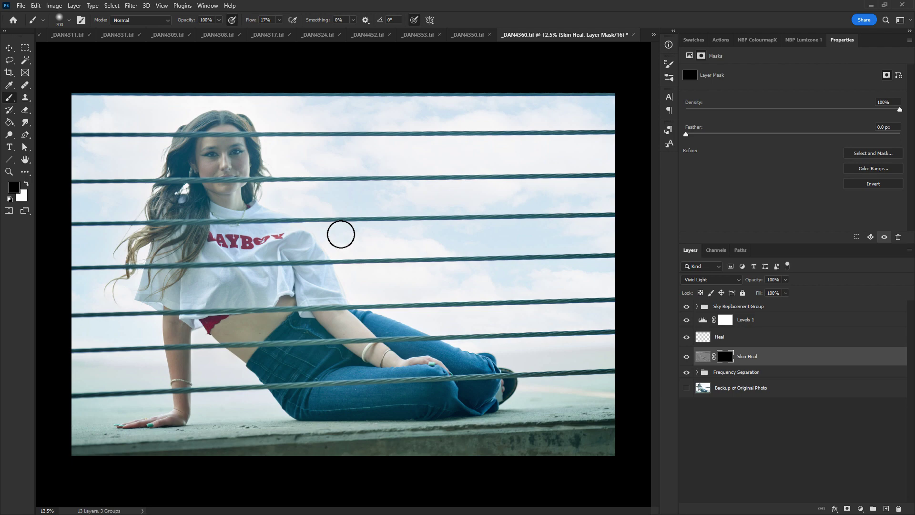
key("bracketleft")
key("bracketleft")
key("bracketleft")
key("bracketleft")
key("bracketleft")
key("ctrl+plus")
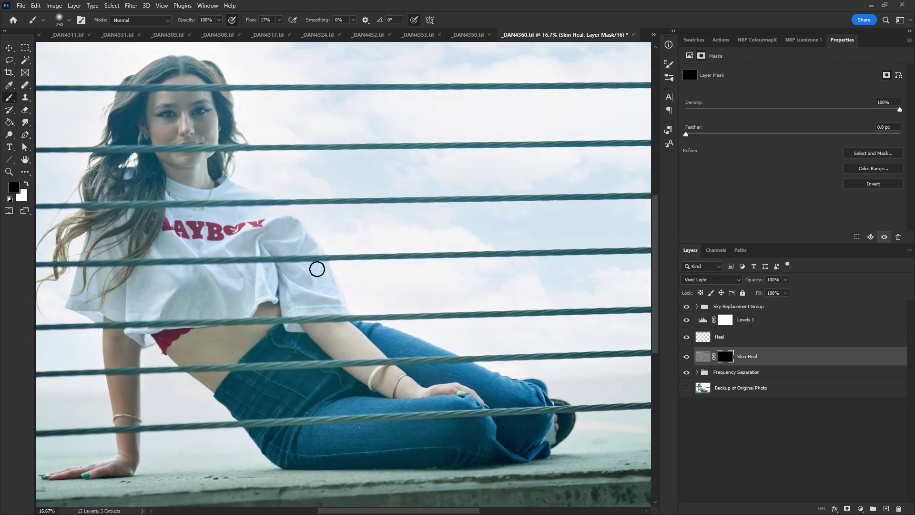
left_click_drag(317, 270, 422, 343)
key("bracketleft")
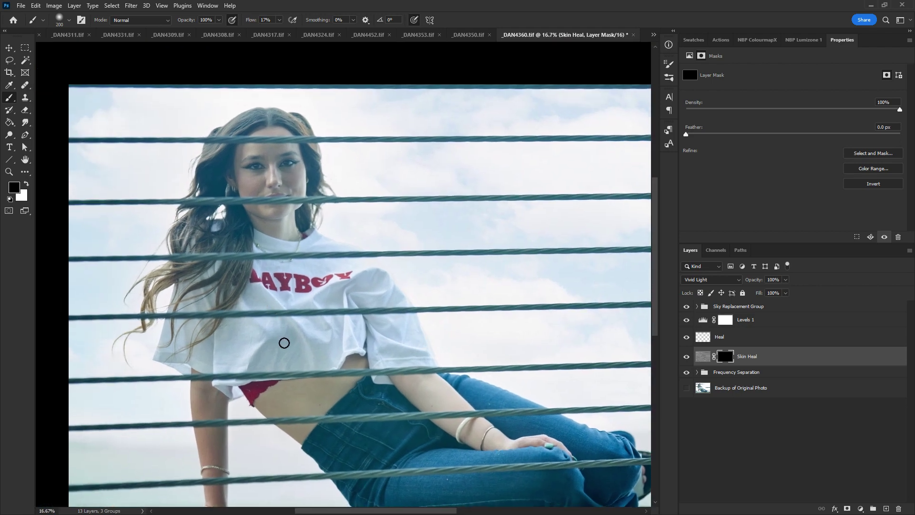
key("bracketleft")
key("bracketleft")
key("bracketleft")
key("x")
left_click_drag(345, 273, 335, 378)
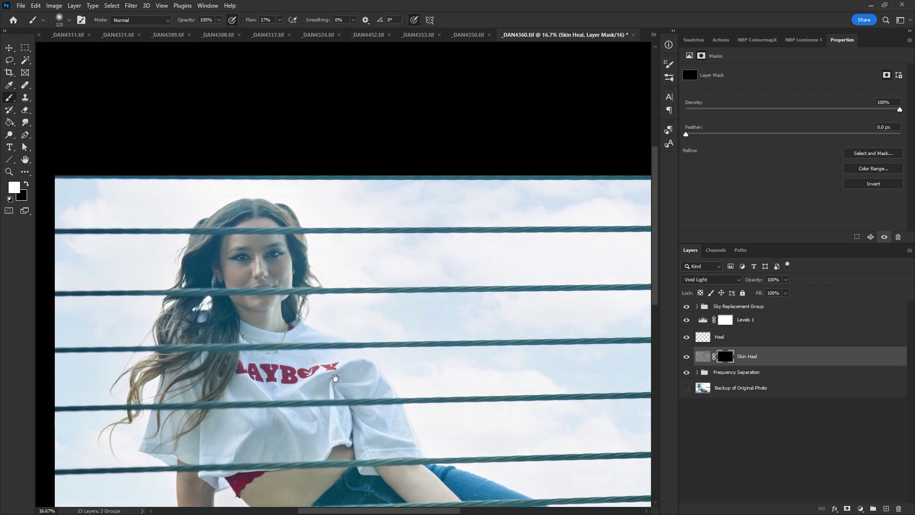
left_click_drag(598, 294, 427, 257)
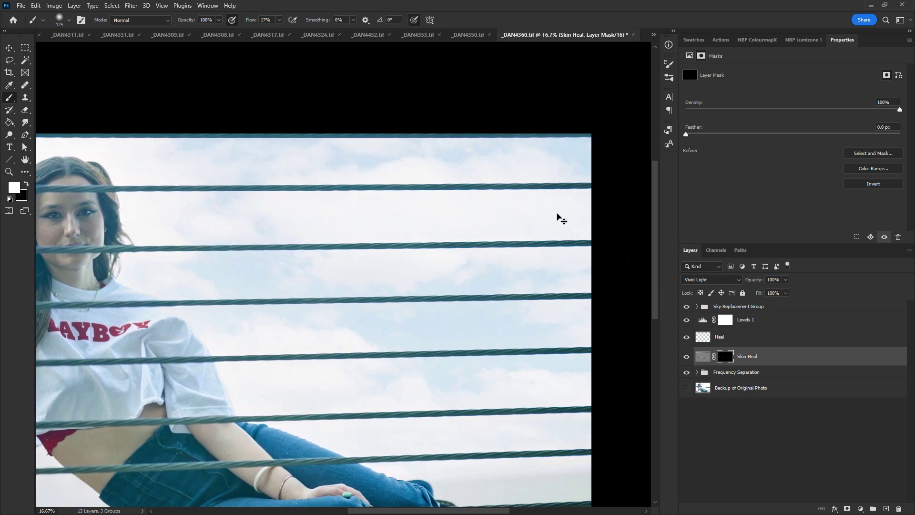
key("ctrl+minus")
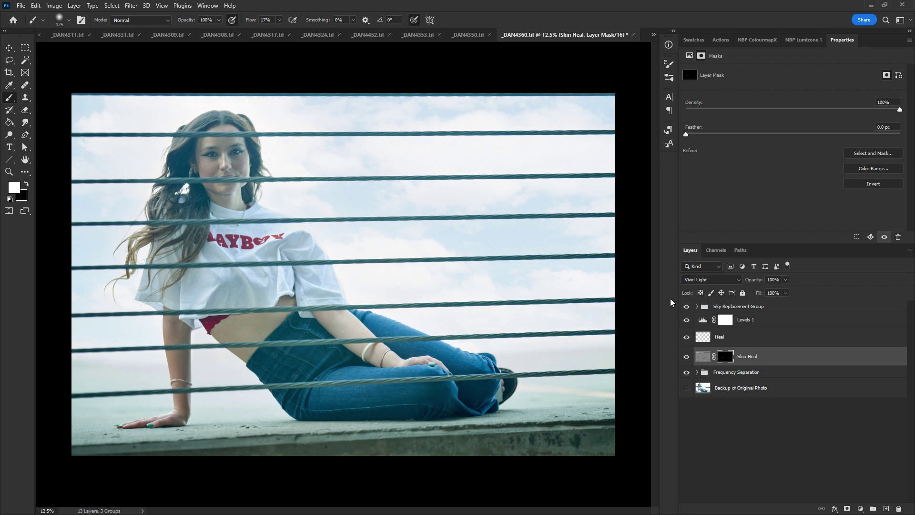
key("ctrl+w")
Save changes, collapse Frequency Separation, and add a Levels adjustment above Heal with black input 24.
left_click(413, 196)
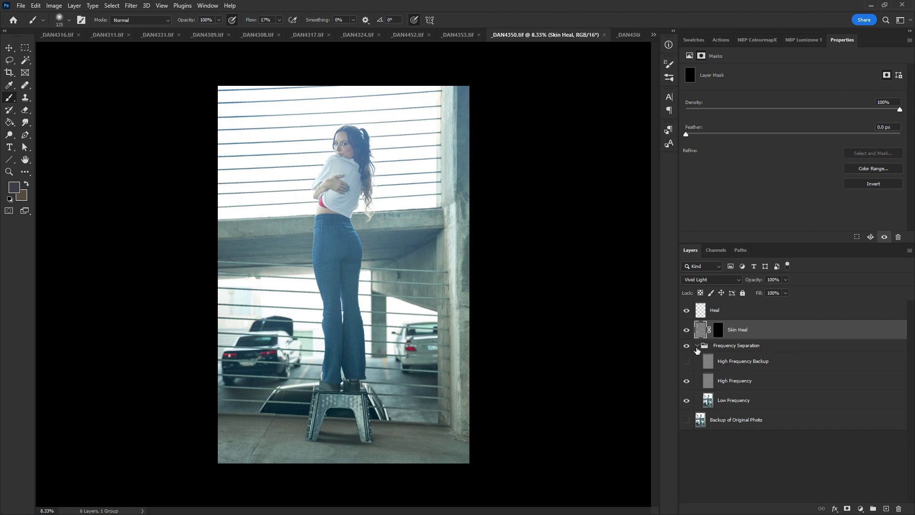
left_click(697, 345)
left_click(739, 315)
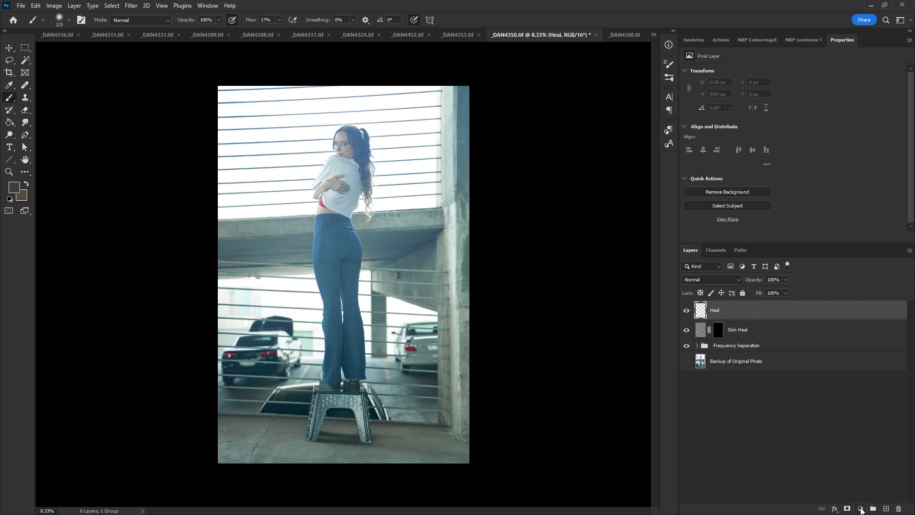
left_click(860, 509)
left_click(854, 379)
left_click_drag(739, 141, 753, 144)
Stamp the selected visible layers into a merged Levels 1 copy layer with Ctrl+Alt+E.
left_click(766, 330, "shift")
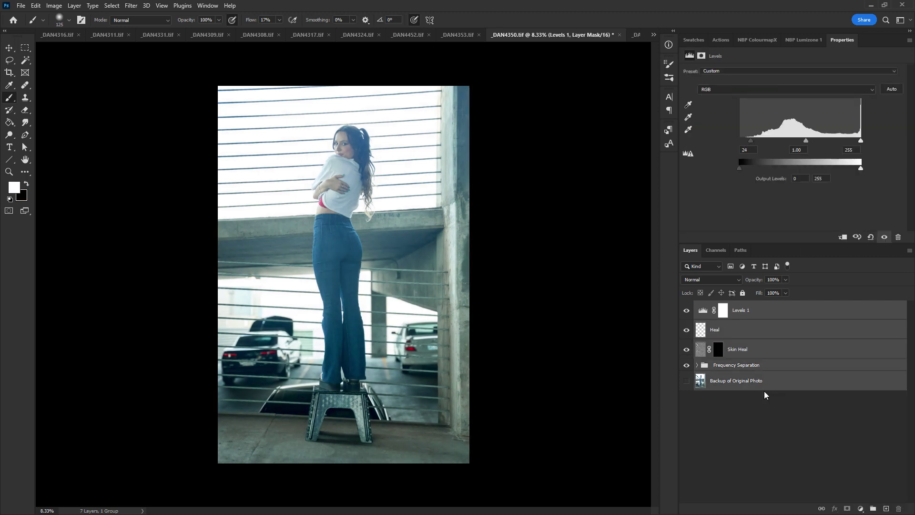
key("ctrl+alt+e")
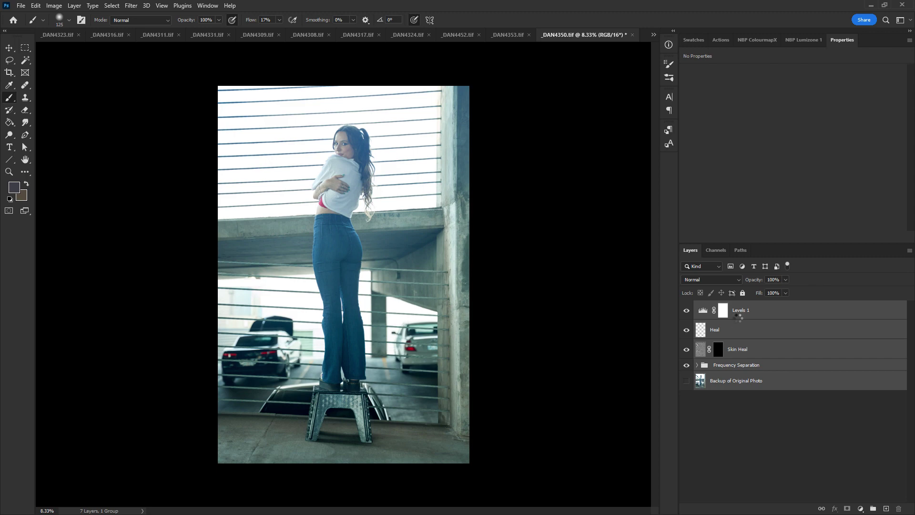
left_click(36, 5)
Replace the sky with Shift Edge -39, Scale 117, Color Adjustment 85, Foreground Lighting 10.
left_click(94, 249)
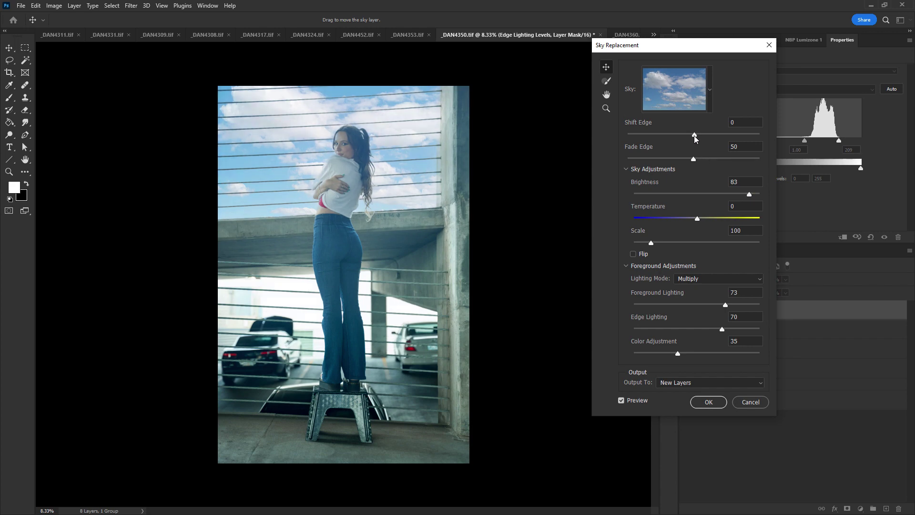
left_click_drag(694, 135, 651, 134)
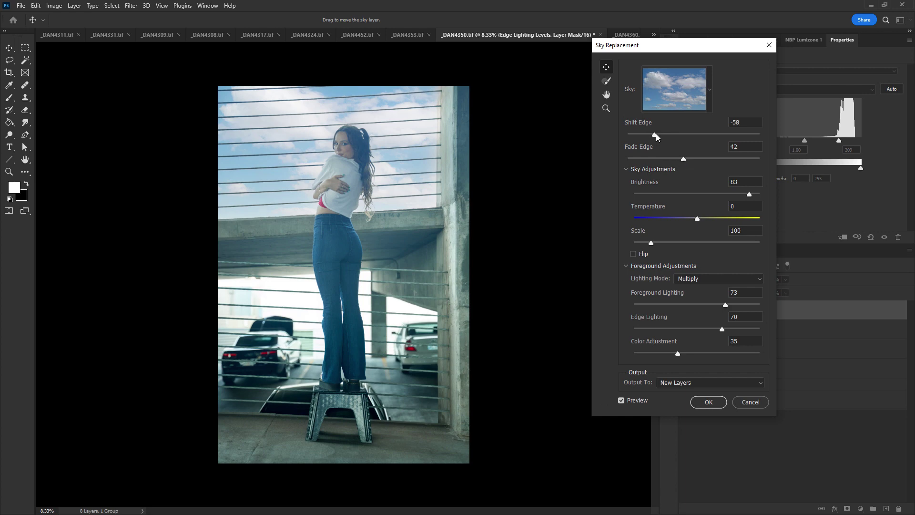
left_click_drag(656, 135, 663, 135)
left_click_drag(652, 243, 658, 243)
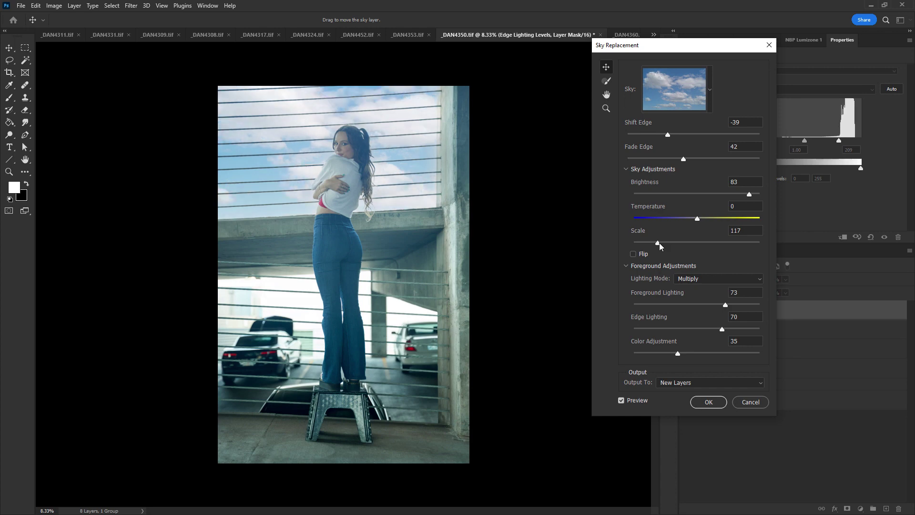
left_click_drag(703, 354, 739, 352)
left_click_drag(694, 309, 648, 307)
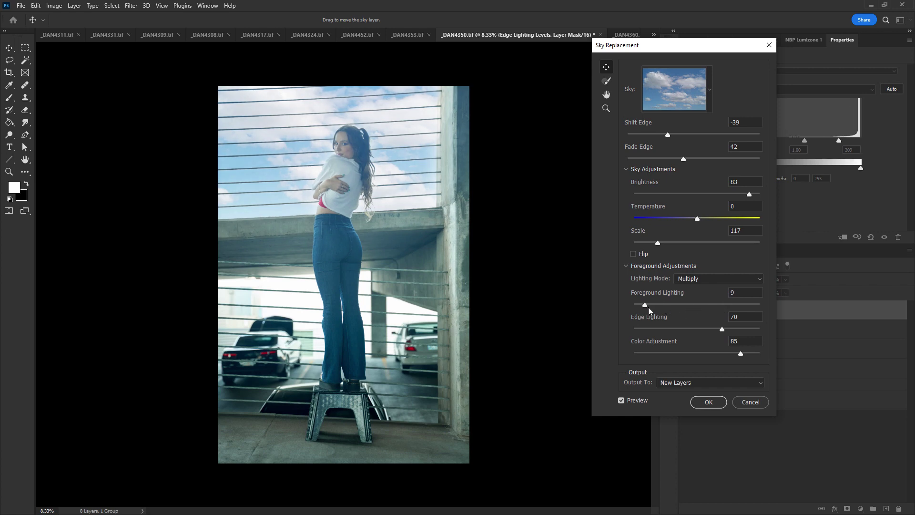
left_click(717, 405)
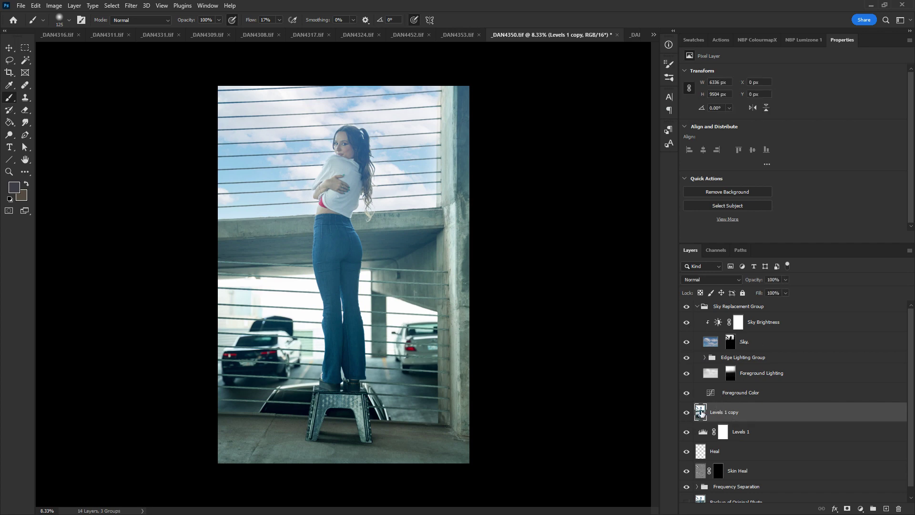
Move Levels 1 copy above the Sky Replacement Group and mask it to the selected subject.
left_click(738, 306)
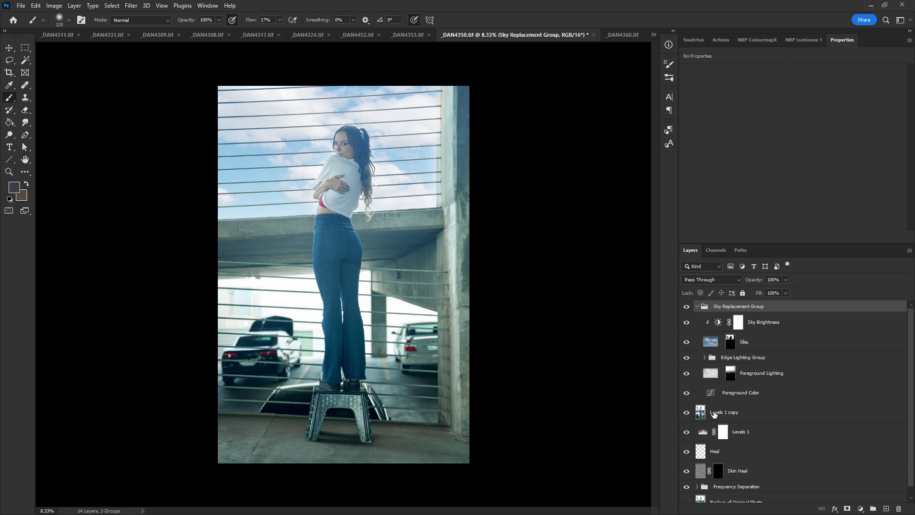
left_click_drag(713, 414, 707, 304)
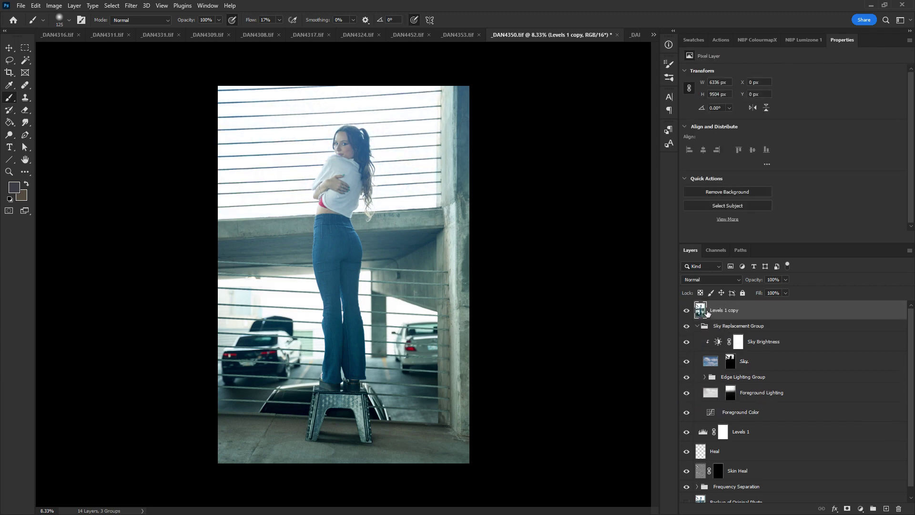
left_click(112, 5)
left_click(126, 116)
left_click_drag(699, 311, 700, 312)
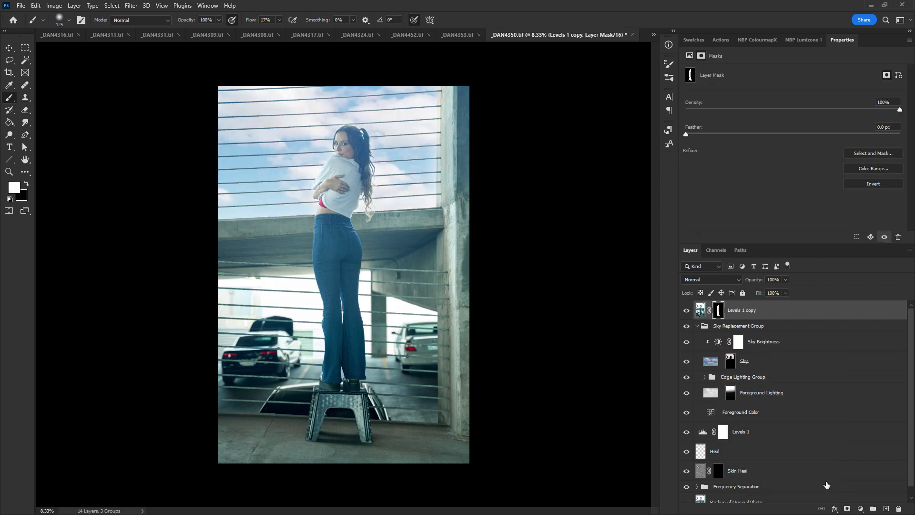
Select the sky with the Magic Wand at tolerance 64.
key("w")
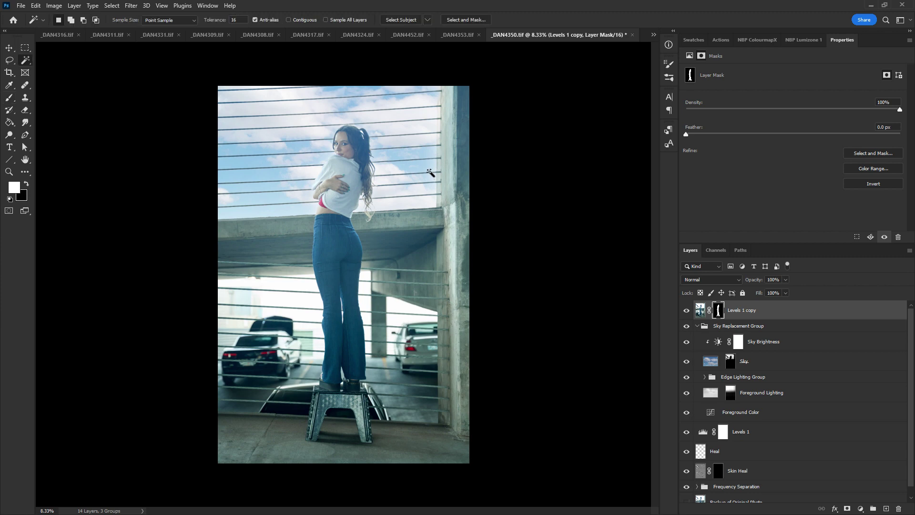
key("ctrl+2")
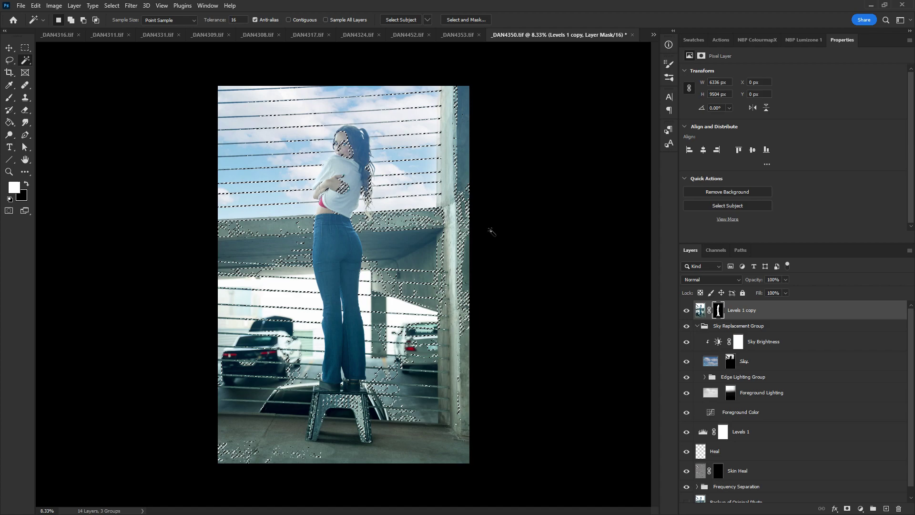
key("ctrl+plus")
key("ctrl+plus")
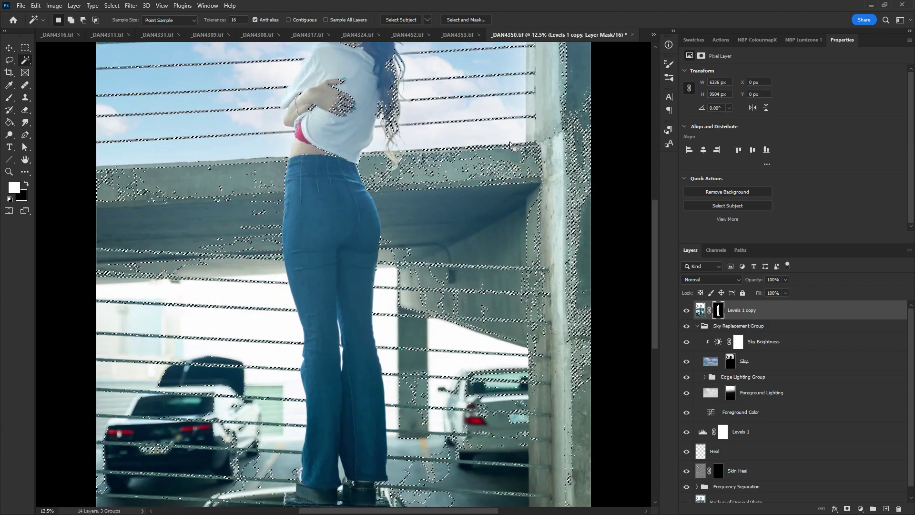
left_click_drag(479, 157, 442, 333)
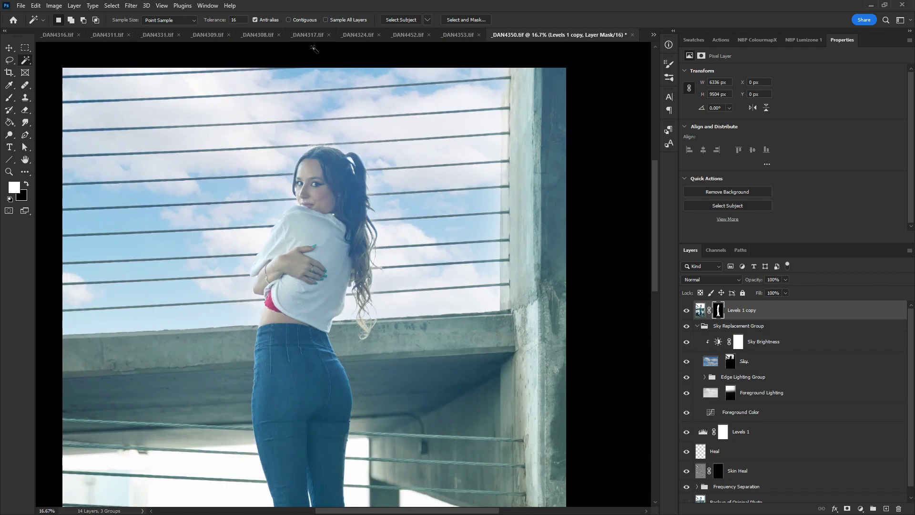
left_click(237, 20)
type("64")
left_click(484, 175)
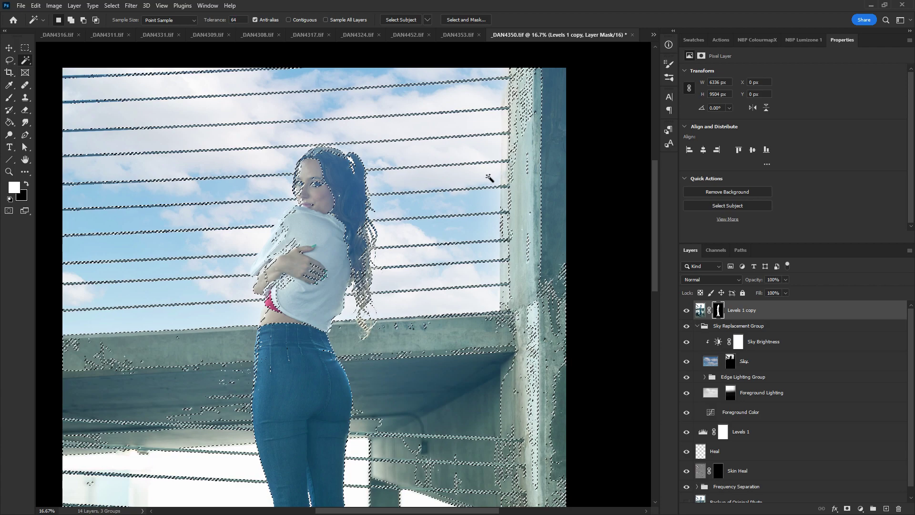
left_click_drag(483, 187, 493, 253)
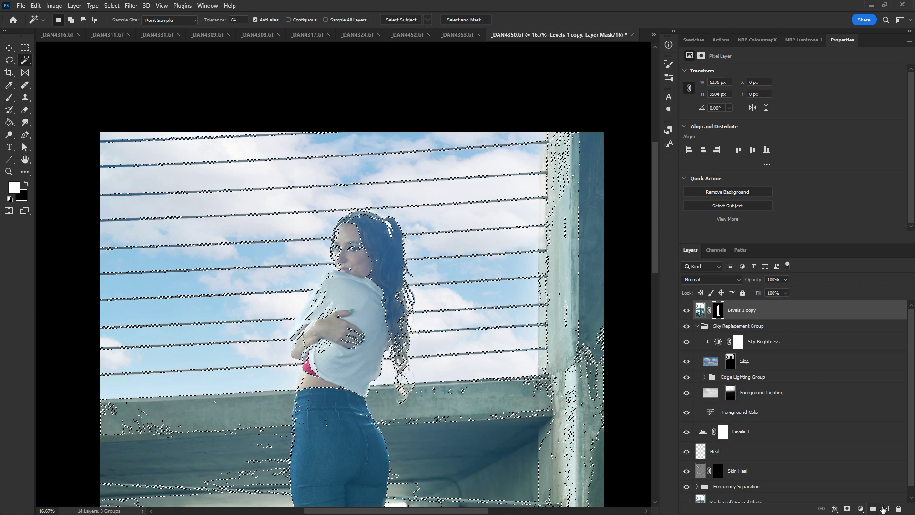
Add a new Layer 1 masked by the sky selection and hide it.
key("ctrl+shift+alt+n")
left_click(846, 509)
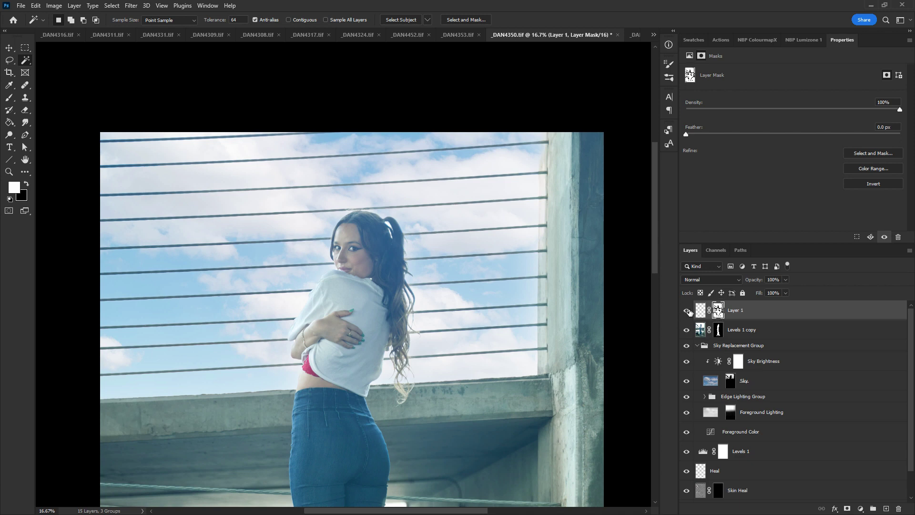
left_click(686, 310)
scroll(523, 371, "down", 5)
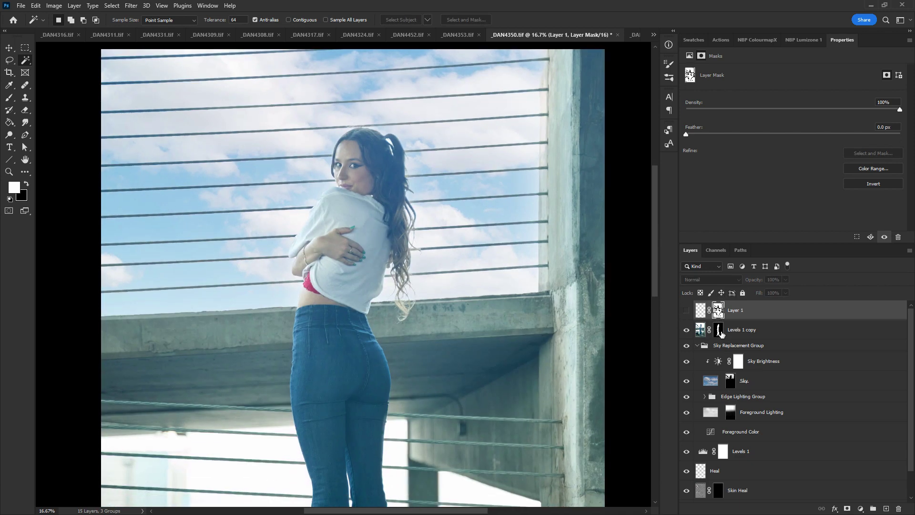
left_click(733, 347)
Add a mask to the Sky Replacement Group and paint black along the wall edge at 100% flow.
left_click(846, 509)
key("b")
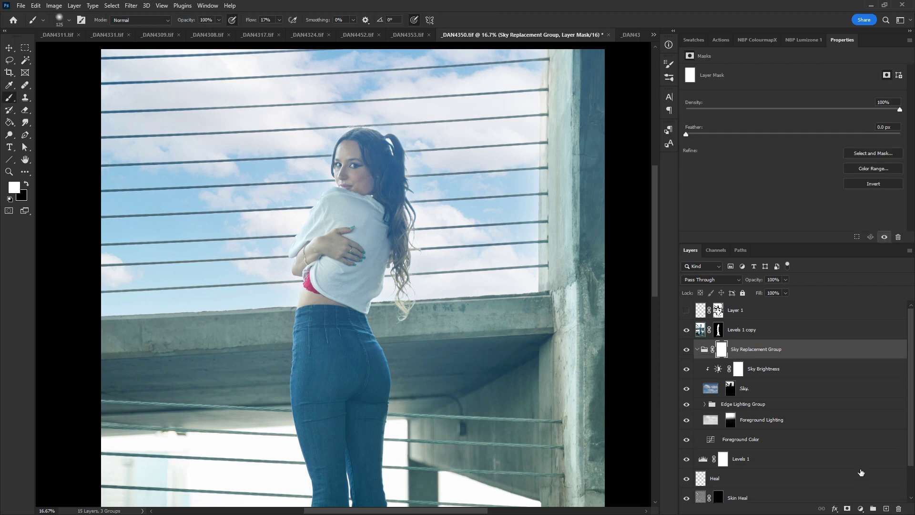
left_click_drag(497, 168, 487, 181)
left_click_drag(279, 20, 560, 23)
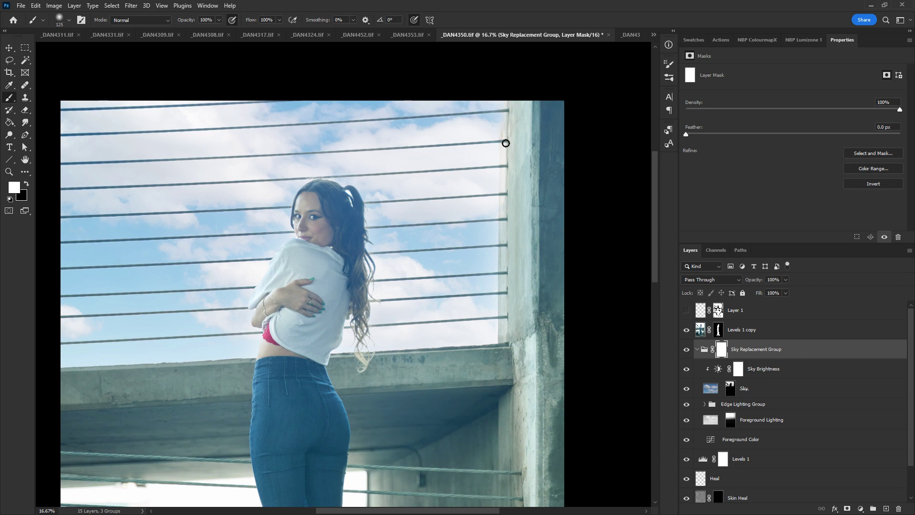
key("x")
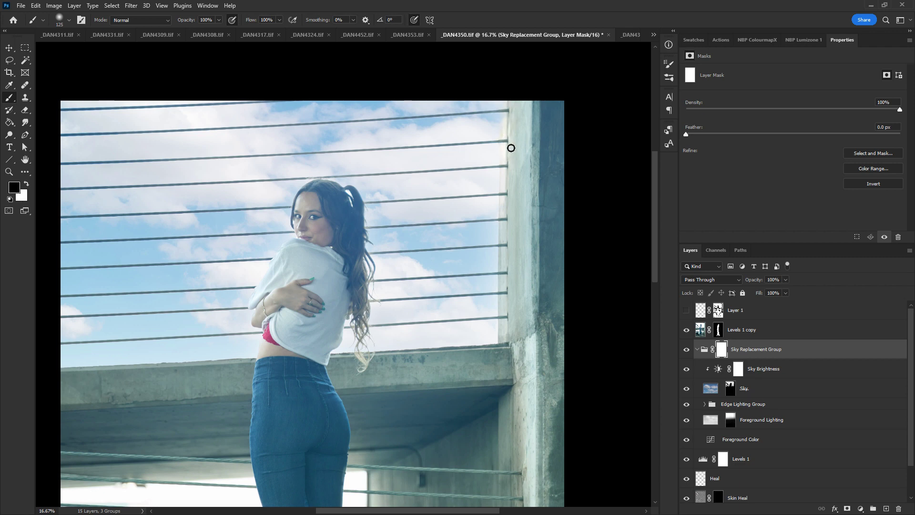
left_click_drag(507, 100, 505, 231)
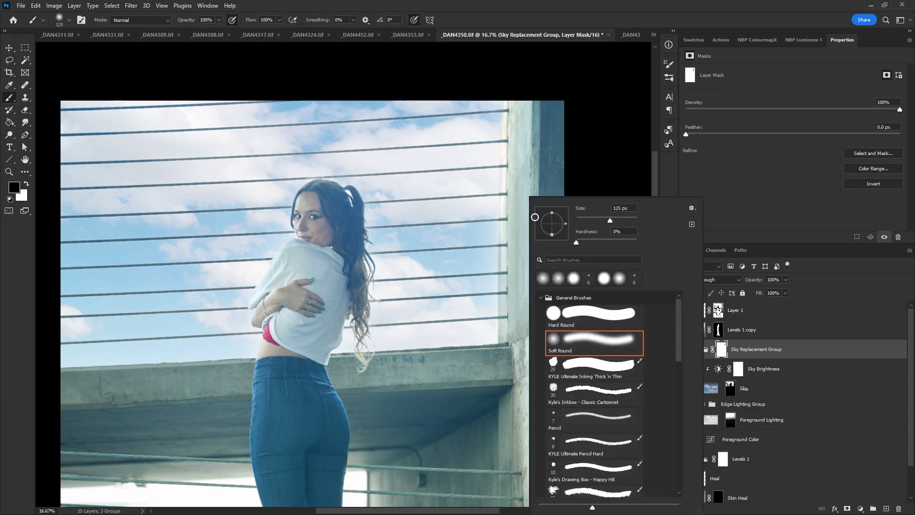
Paint further down the wall edge to blend the sky seam, then lower brush flow to 87%.
right_click(525, 207)
key("Return")
scroll(587, 179, "down", 2)
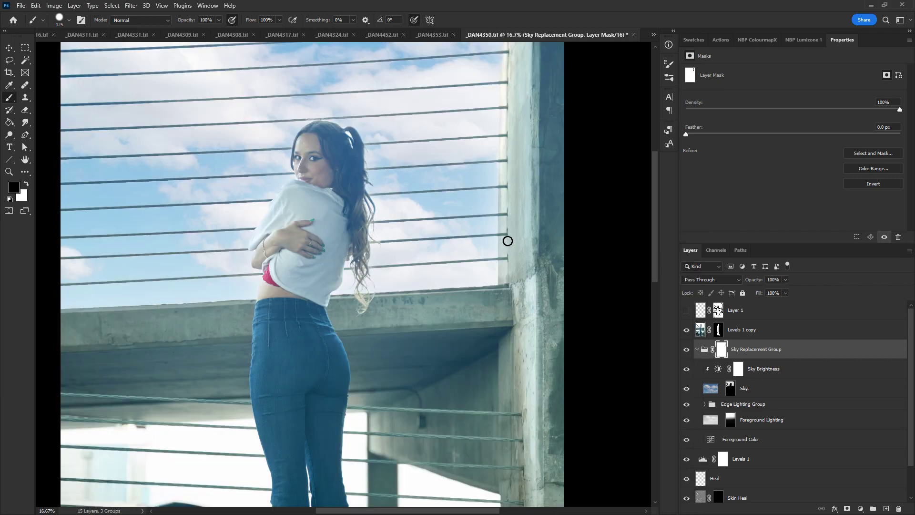
left_click_drag(506, 251, 503, 282)
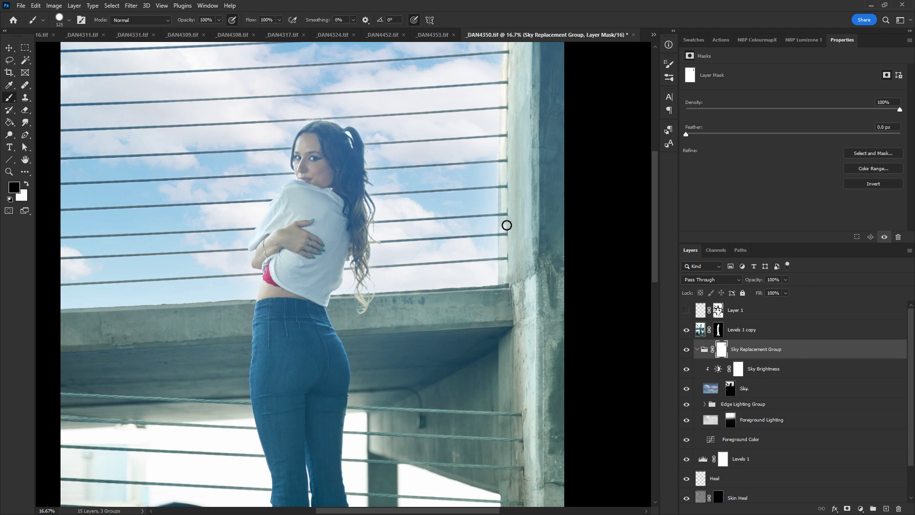
left_click(279, 19)
left_click_drag(281, 30, 275, 30)
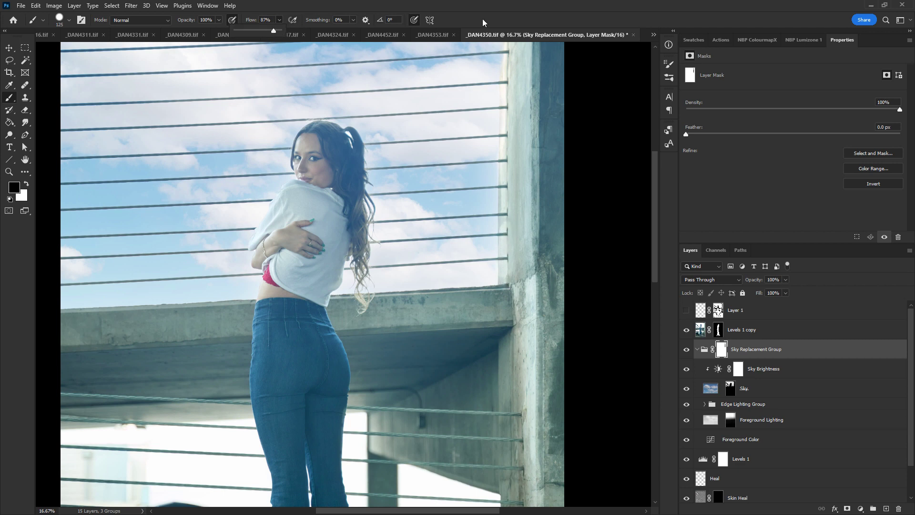
left_click(560, 24)
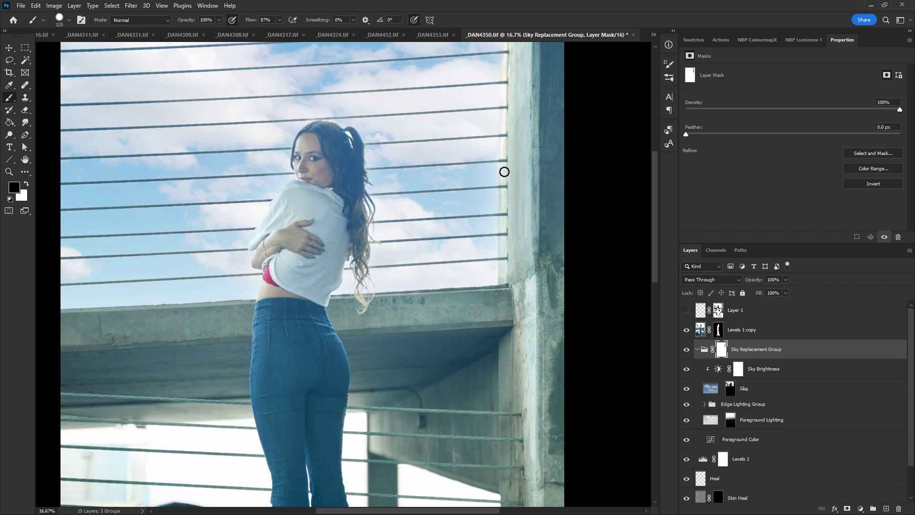
key("x")
key("x")
Zoom in on the model's shoulder and head and set up a smaller white brush.
key("z")
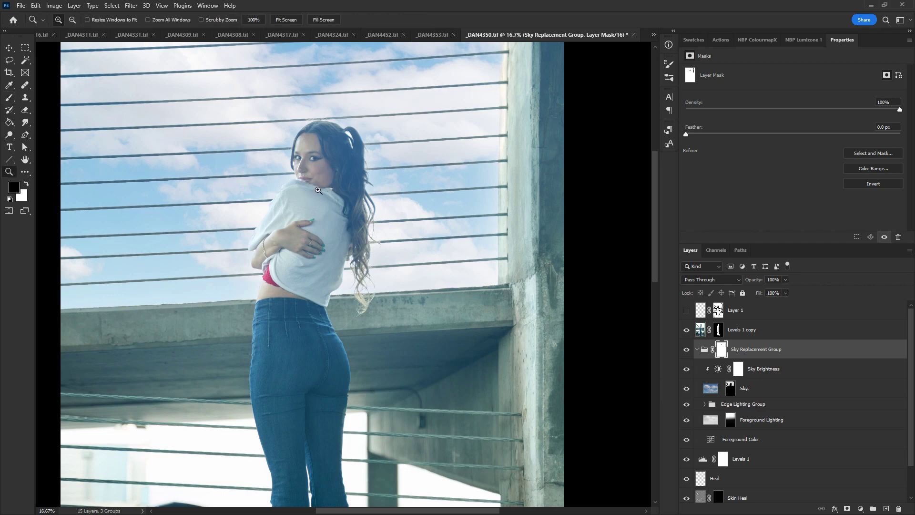
left_click(324, 184)
left_click_drag(405, 306, 419, 315)
key("b")
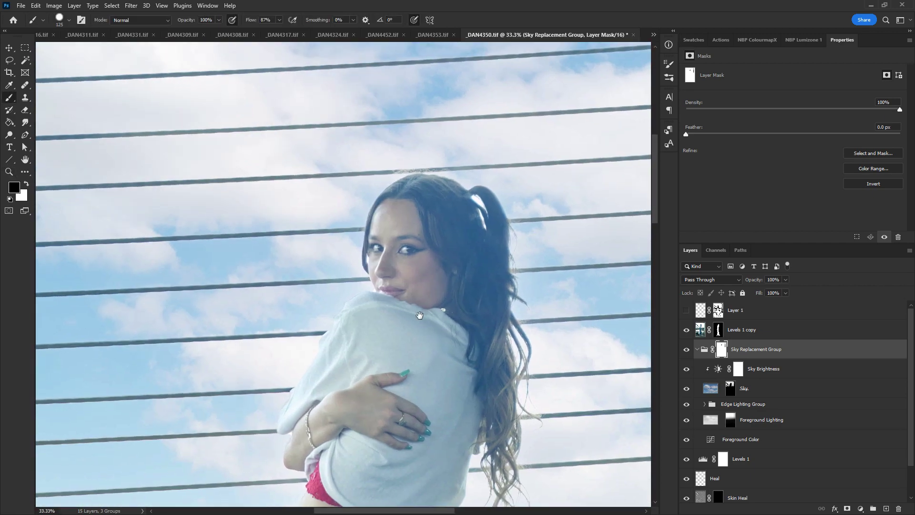
key("bracketleft")
key("x")
Inspect the Sky layer's mask on its own, then return to editing it.
left_click(729, 390)
left_click(730, 388, "alt")
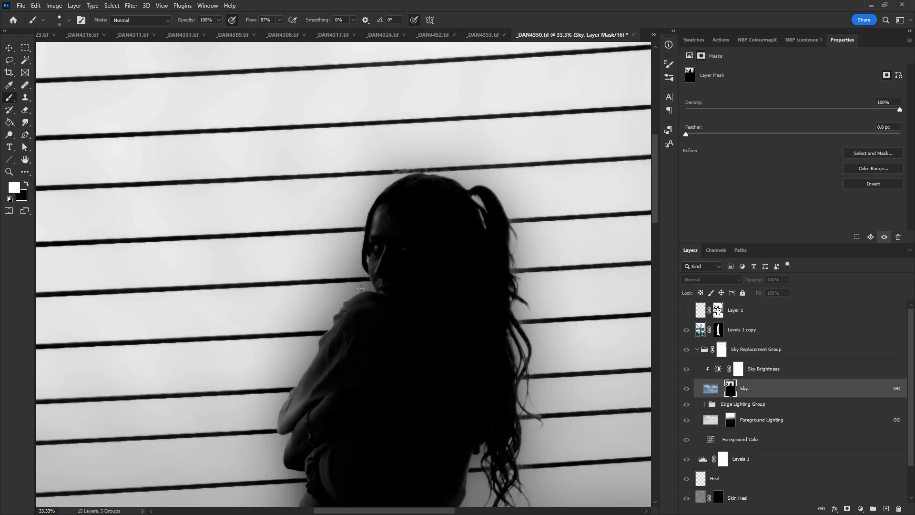
left_click(710, 387)
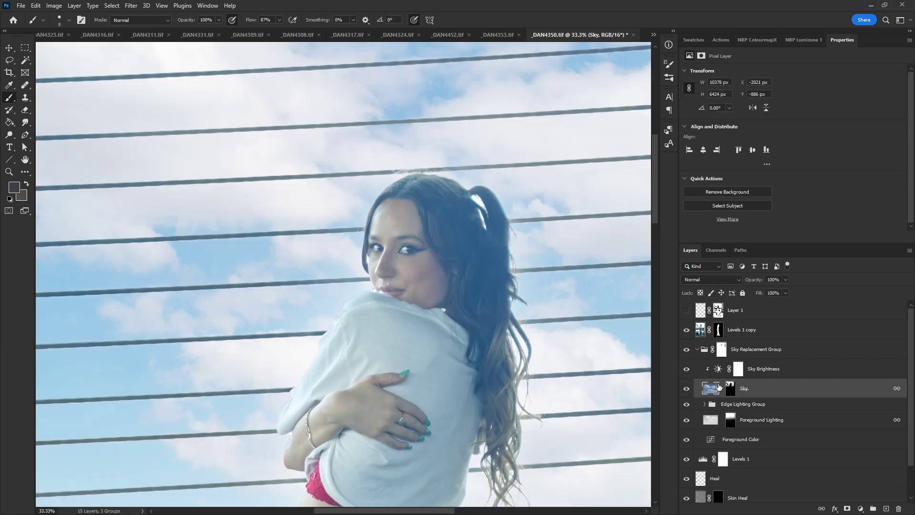
left_click(730, 389)
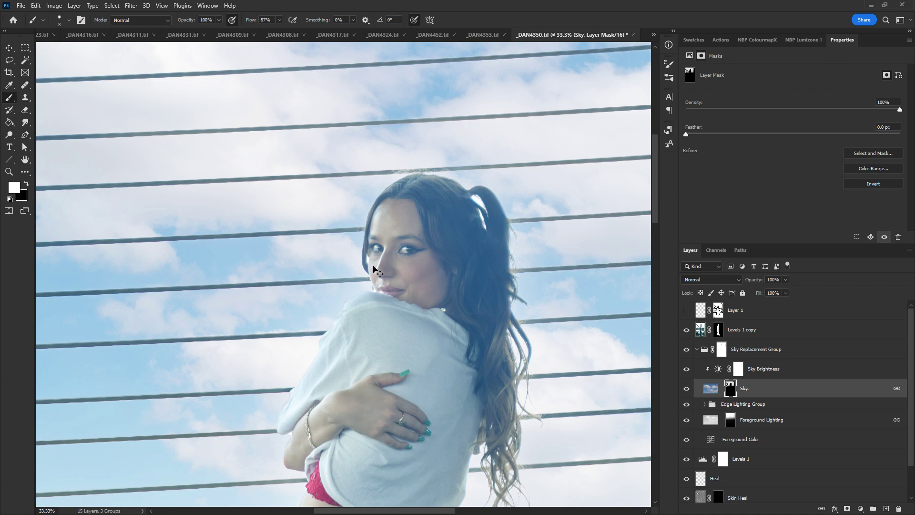
key("x")
Create an empty Layer 2 and place it directly above the Sky Replacement Group.
left_click(811, 373)
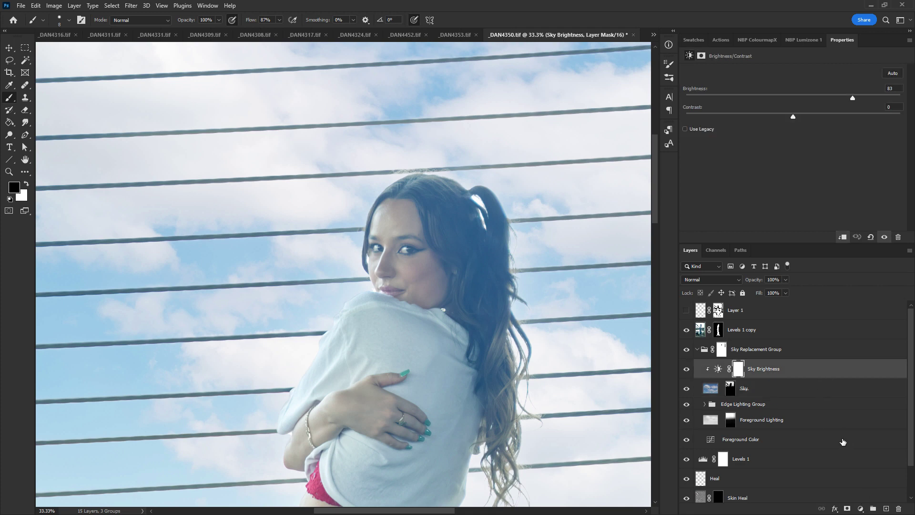
key("ctrl+shift+alt+n")
left_click_drag(781, 363, 783, 334)
Clone Stamp over the spot beside the chin, sampling the sky with Current & Below.
key("s")
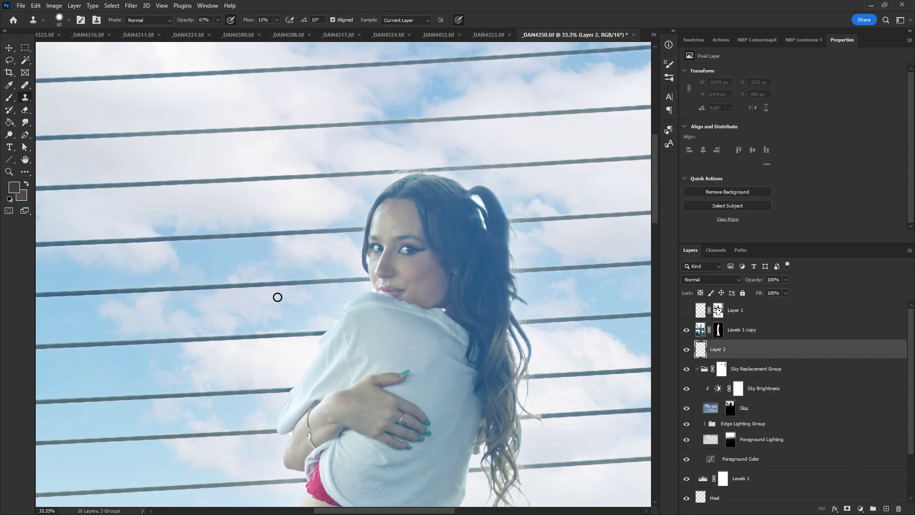
left_click(307, 299, "alt")
left_click_drag(278, 18, 287, 31)
left_click(410, 21)
left_click(402, 33)
left_click(374, 289)
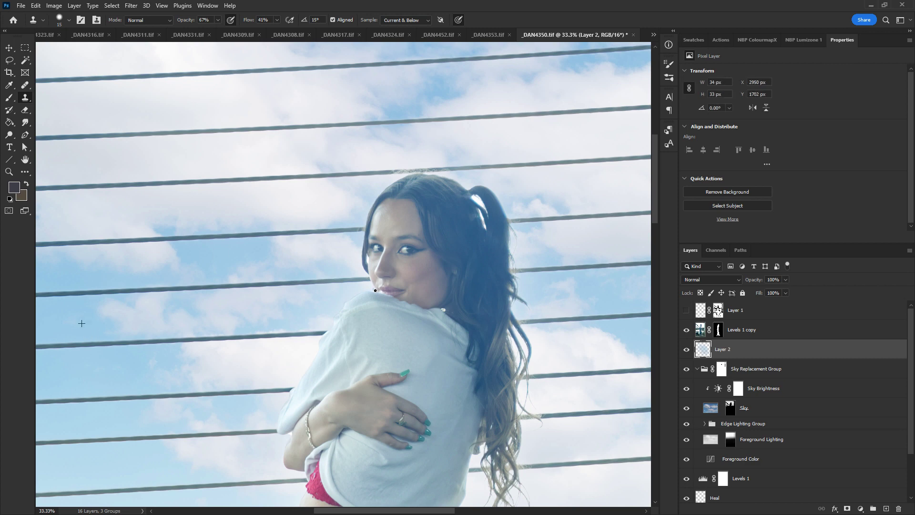
left_click(375, 289)
Compare the retouch against Levels 1 copy and move the retouch layer above it.
left_click(687, 330)
left_click(687, 330)
left_click(687, 330)
left_click(686, 329)
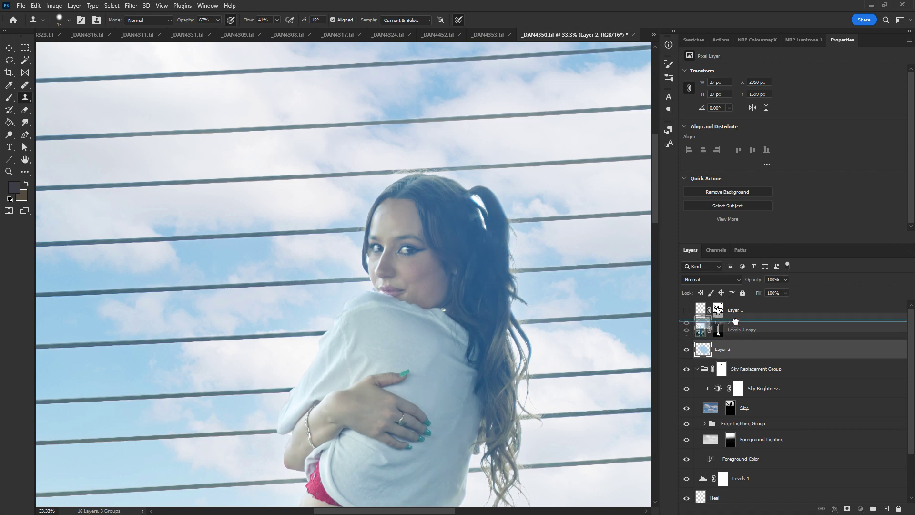
key("ctrl+bracketright")
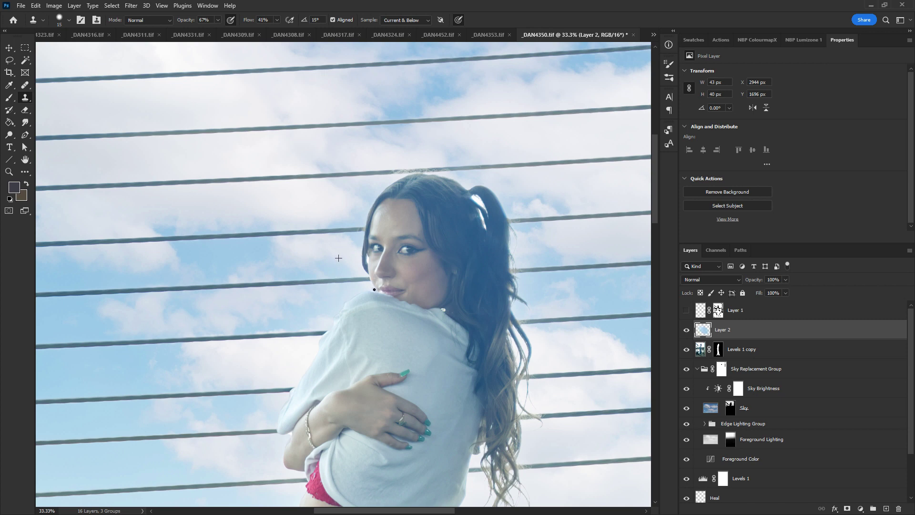
Heal the chin edge with a smaller Healing Brush, then clone over the area left of the chin.
key("j")
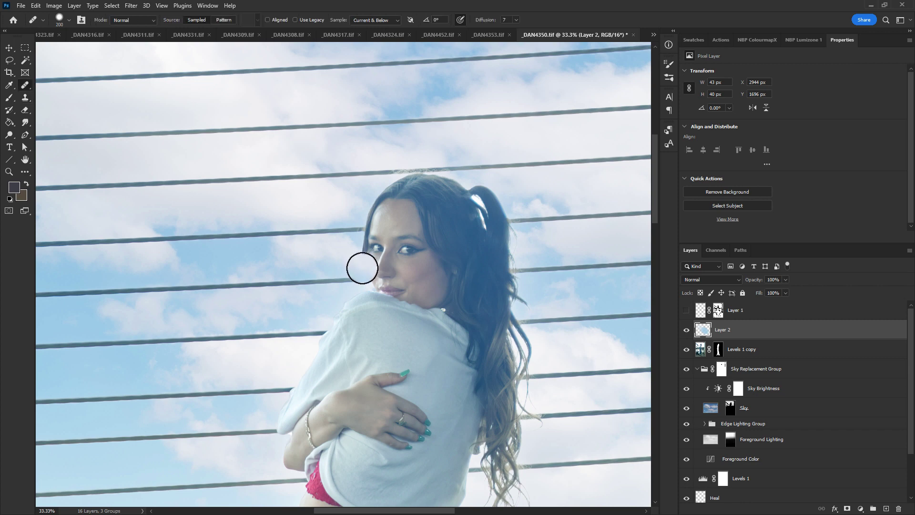
key("bracketleft")
key("bracketleft")
key("bracketleft")
key("bracketleft")
key("bracketleft")
key("bracketleft")
key("bracketleft")
key("bracketleft")
key("bracketleft")
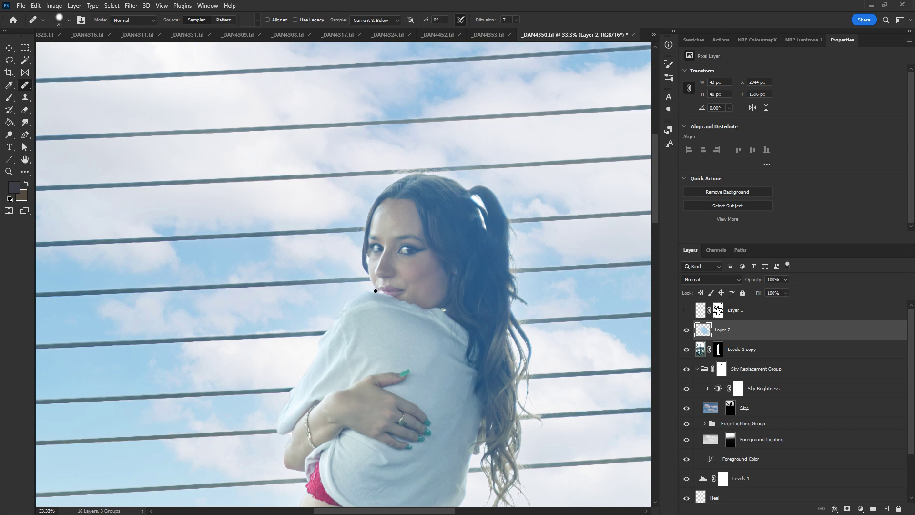
left_click_drag(378, 294, 375, 292)
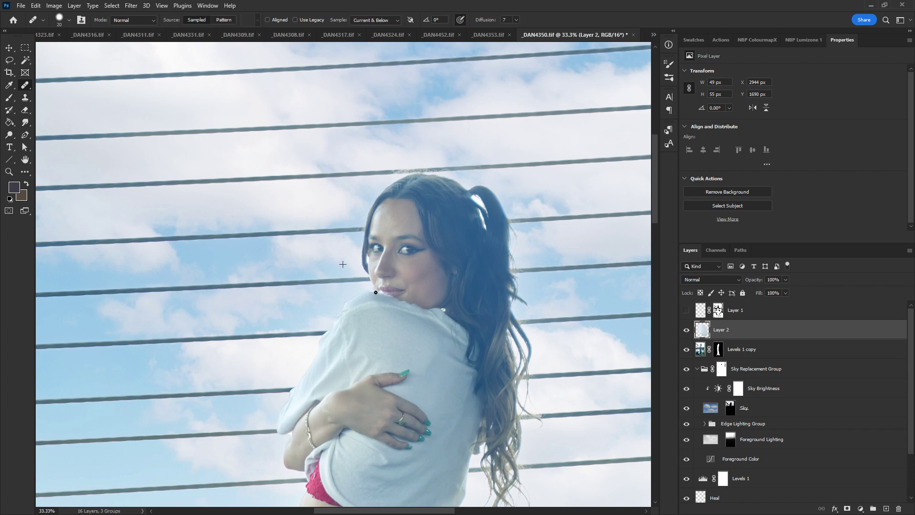
left_click(336, 292, "alt")
key("s")
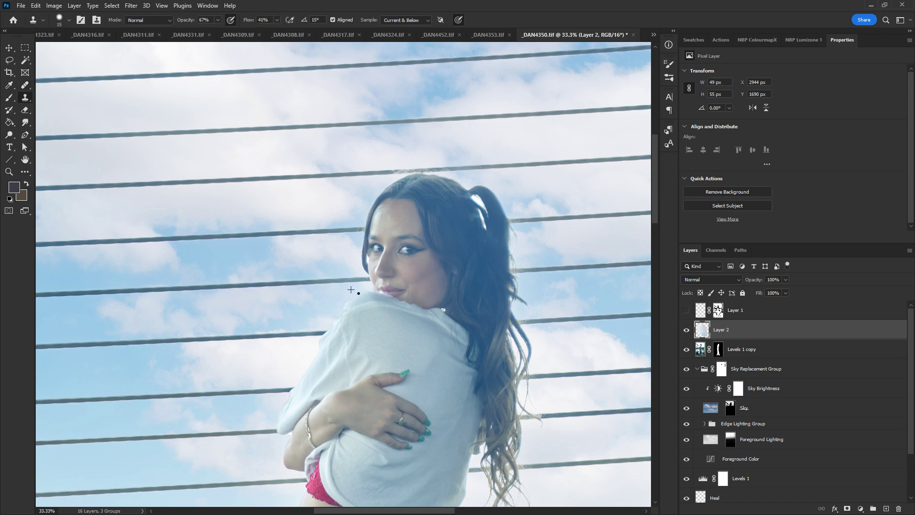
left_click(351, 298)
left_click(358, 287)
Rename Layer 2 to 'fix'.
double_click(730, 328)
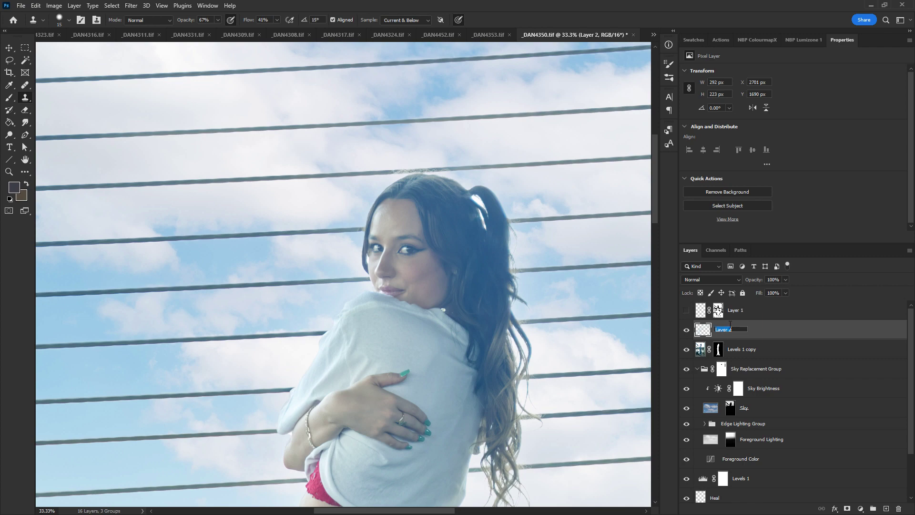
type("fix")
key("Return")
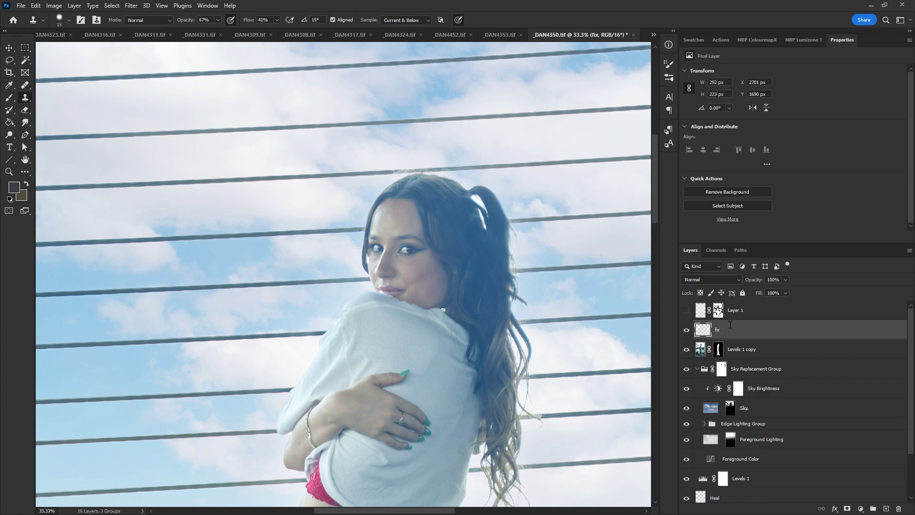
key("ctrl+minus")
Collapse the Sky Replacement Group and duplicate it.
key("ctrl+minus")
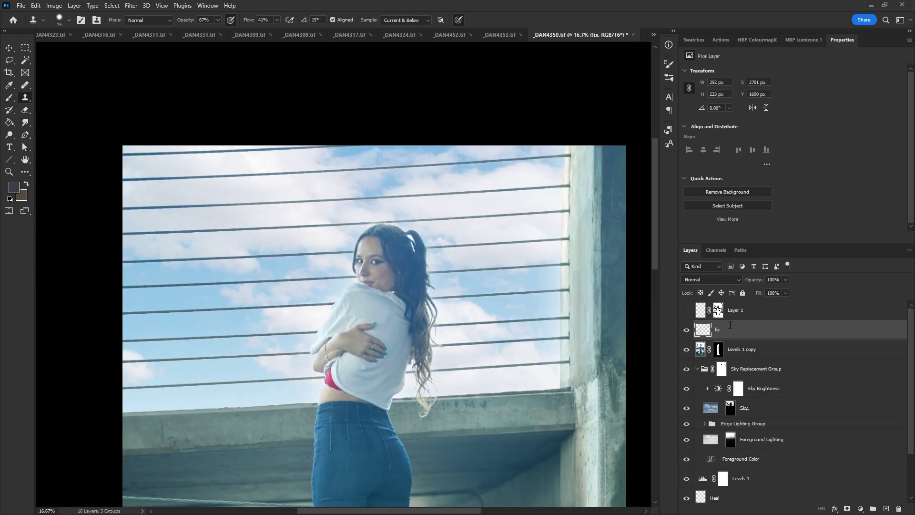
left_click_drag(577, 398, 562, 324)
key("ctrl+minus")
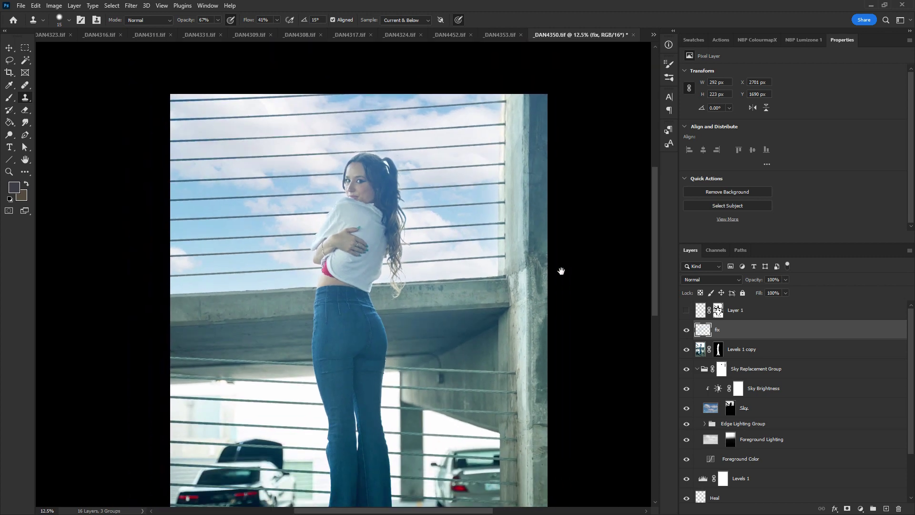
left_click_drag(561, 271, 557, 262)
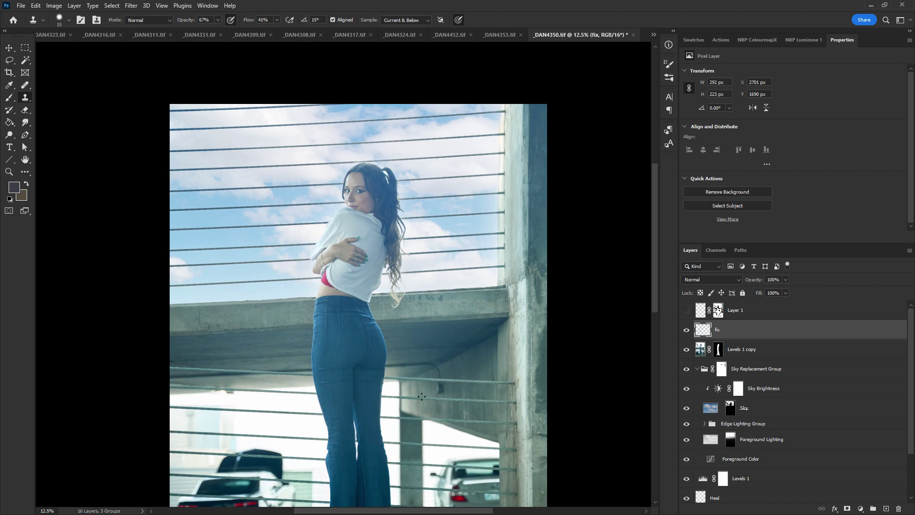
left_click(697, 369)
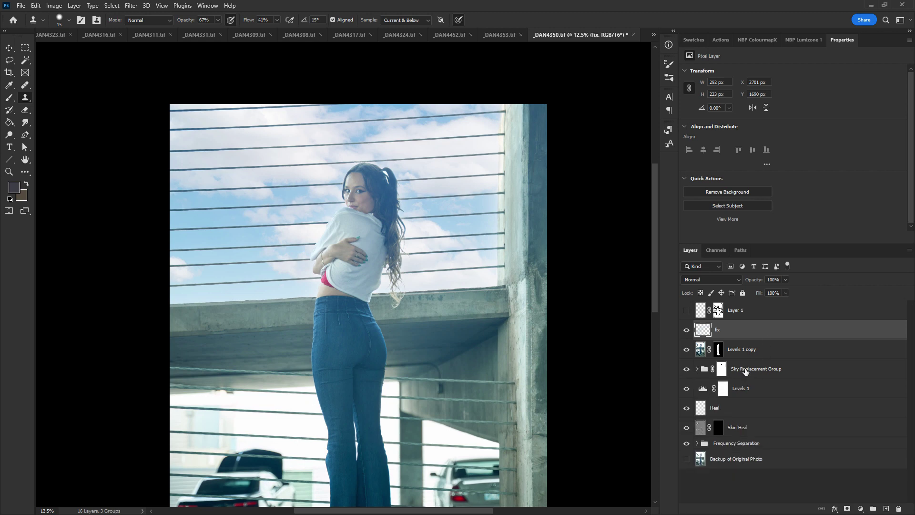
left_click_drag(780, 368, 884, 508)
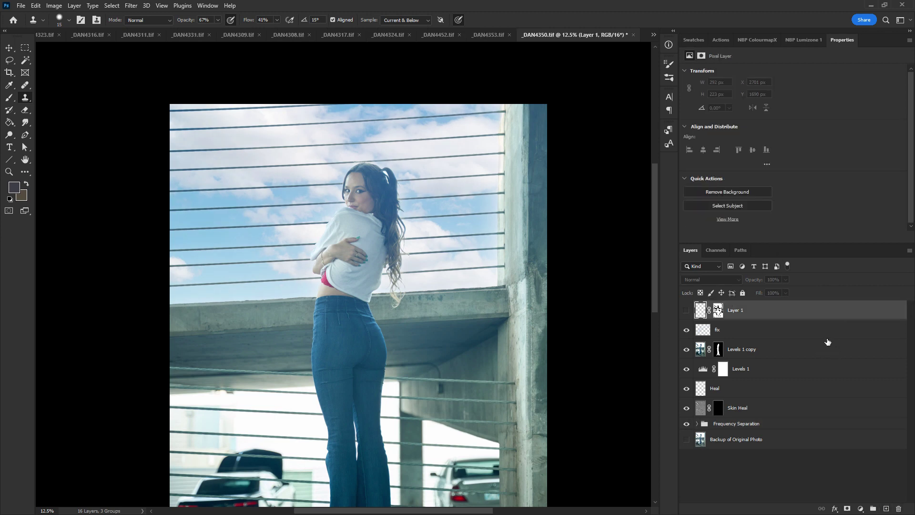
left_click_drag(768, 363, 884, 508)
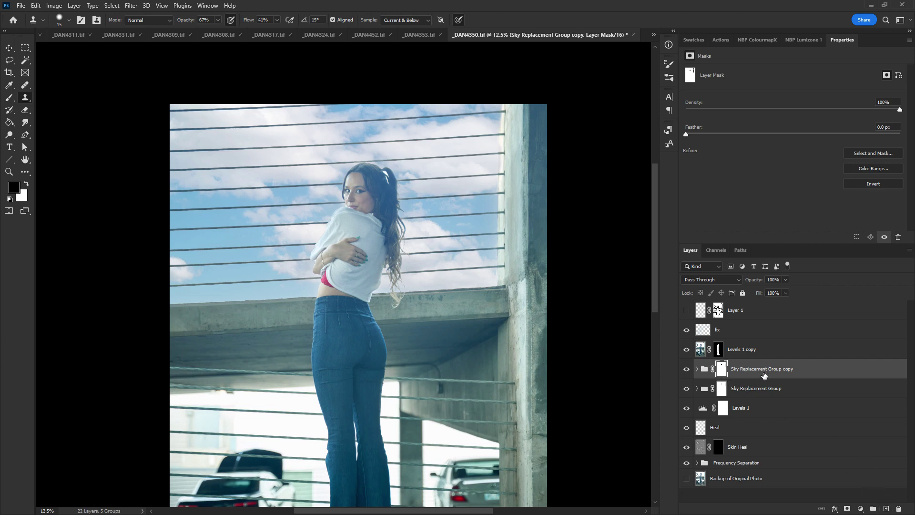
In the copy, delete the Sky mask, shift the sky lower, and add an inverted all-black mask.
left_click(697, 369)
left_click(721, 413)
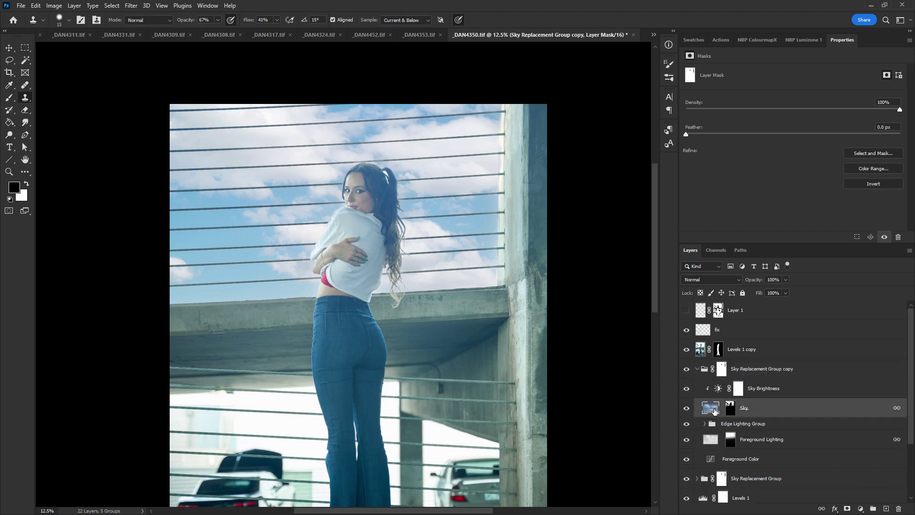
left_click_drag(736, 414, 898, 509)
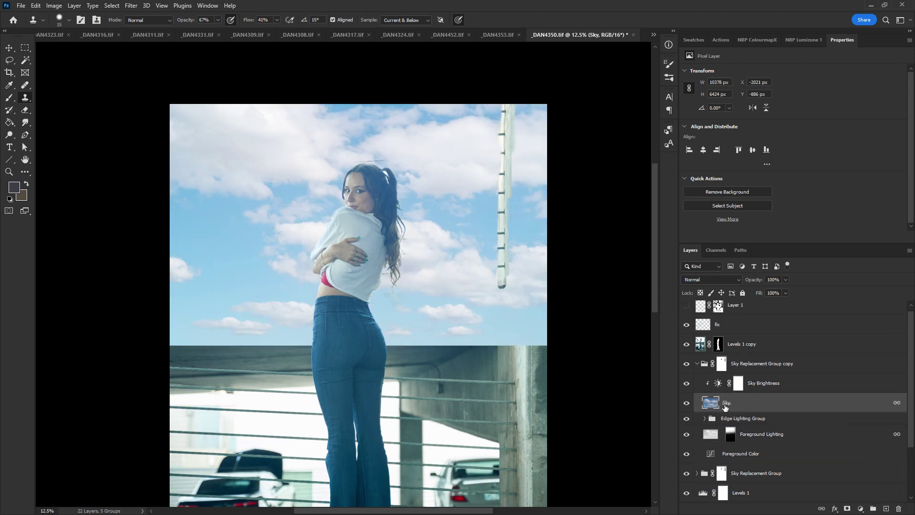
left_click_drag(466, 316, 467, 419)
left_click(847, 509)
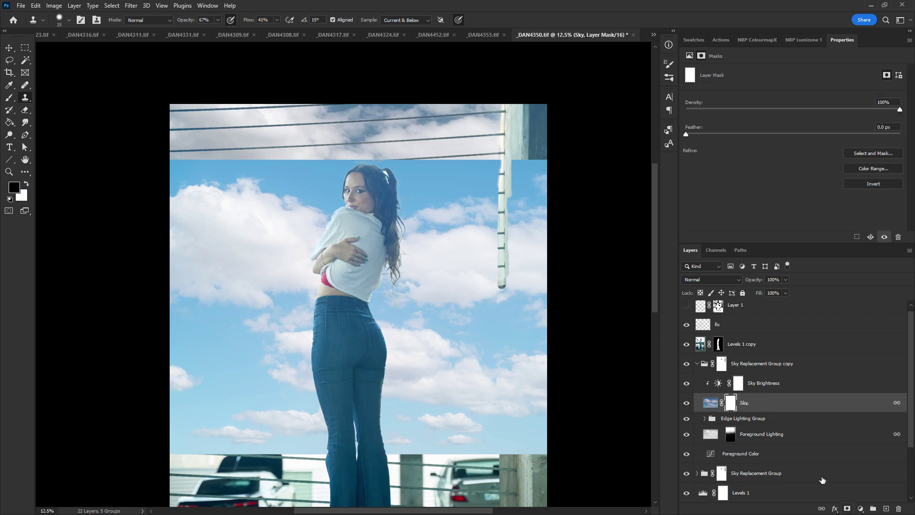
key("ctrl+i")
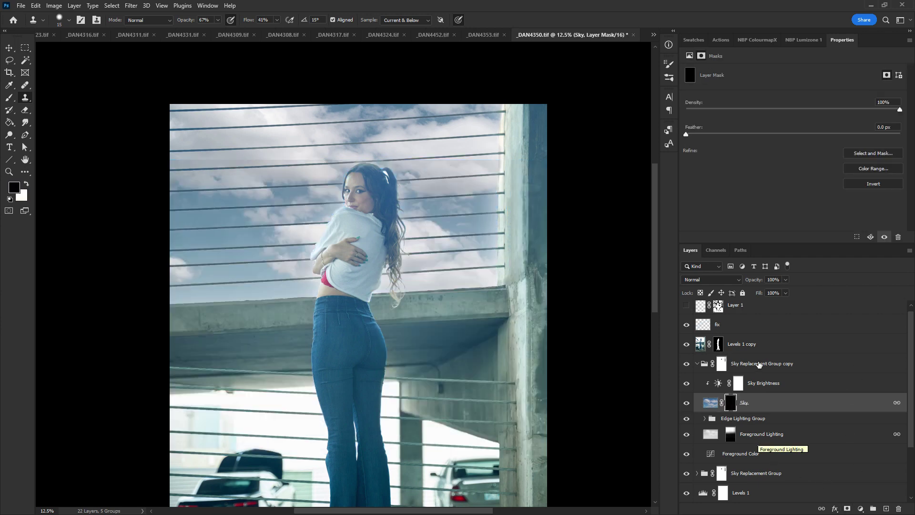
Rotate the canvas view to follow the railing angle and select the Sky layer's mask.
key("b")
key("r")
left_click_drag(413, 452, 539, 445)
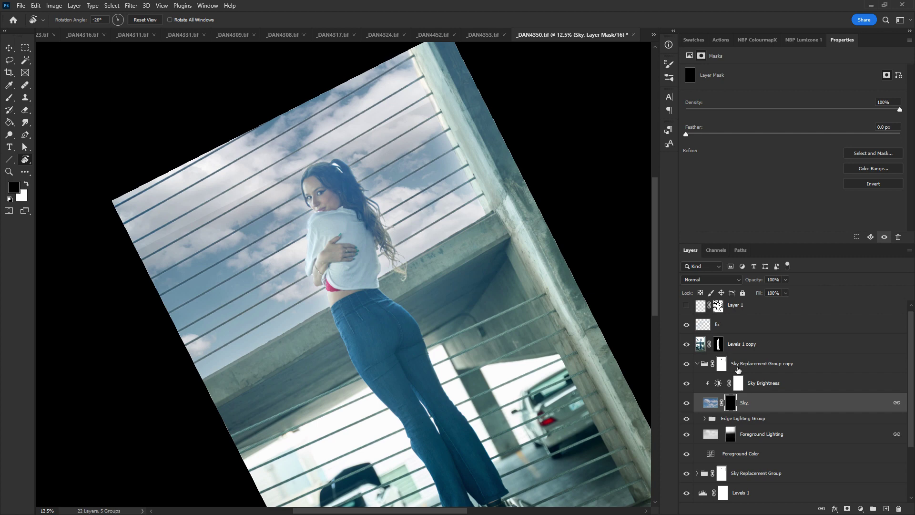
left_click(722, 364)
key("ctrl+i")
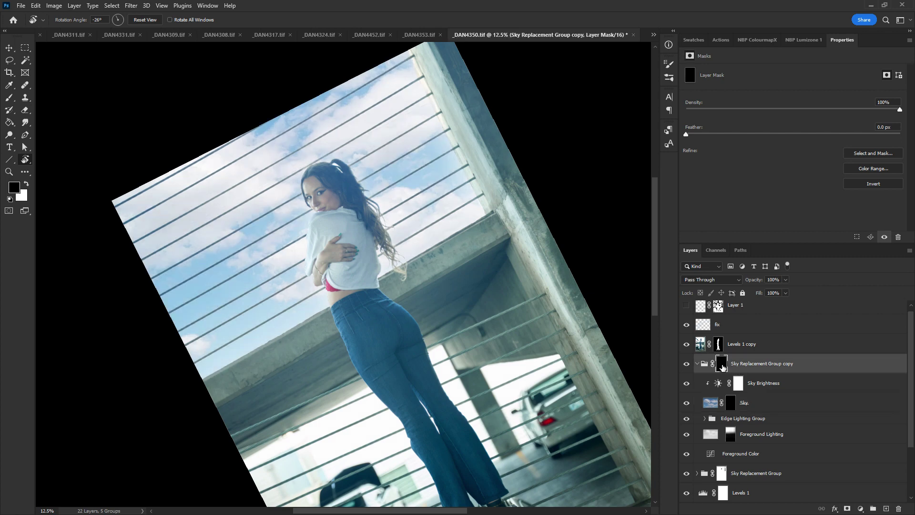
key("ctrl+i")
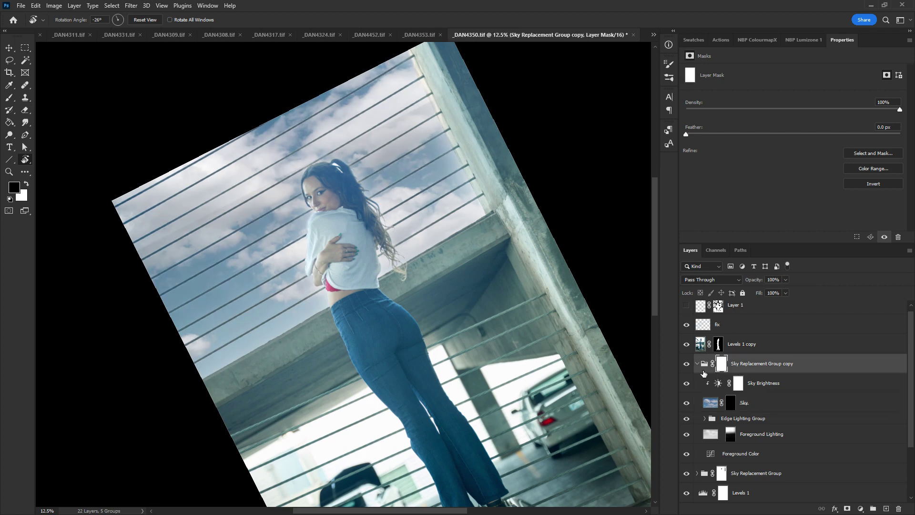
left_click(735, 398)
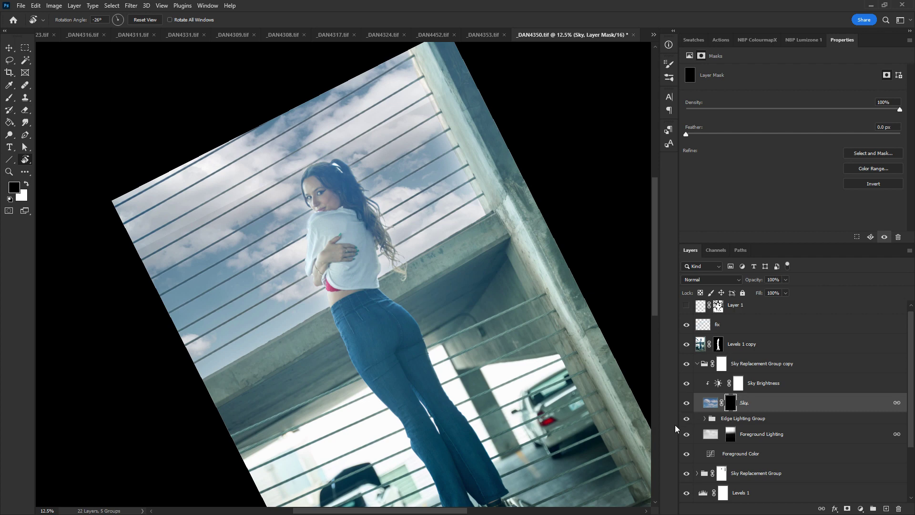
Hide the Edge Lighting Group, Foreground Lighting and Foreground Color layers, and enlarge the brush.
left_click(686, 418)
left_click(686, 434)
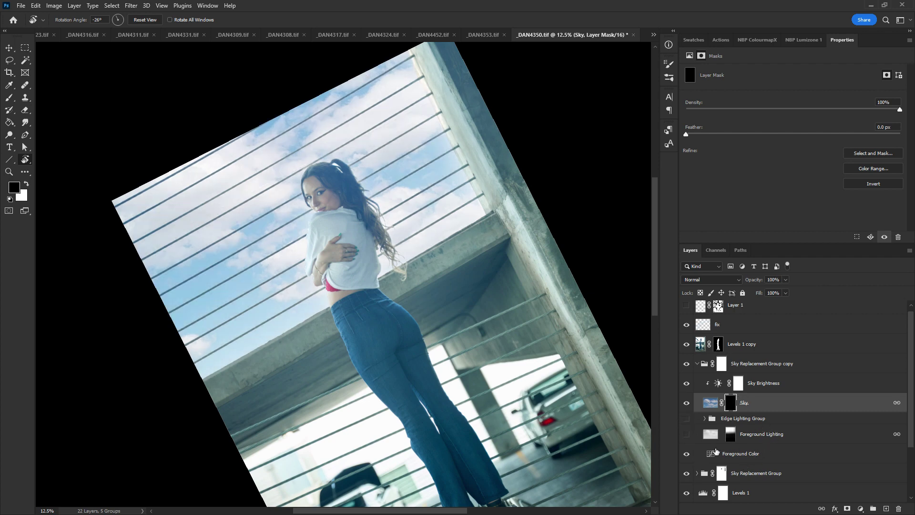
left_click(686, 453)
key("b")
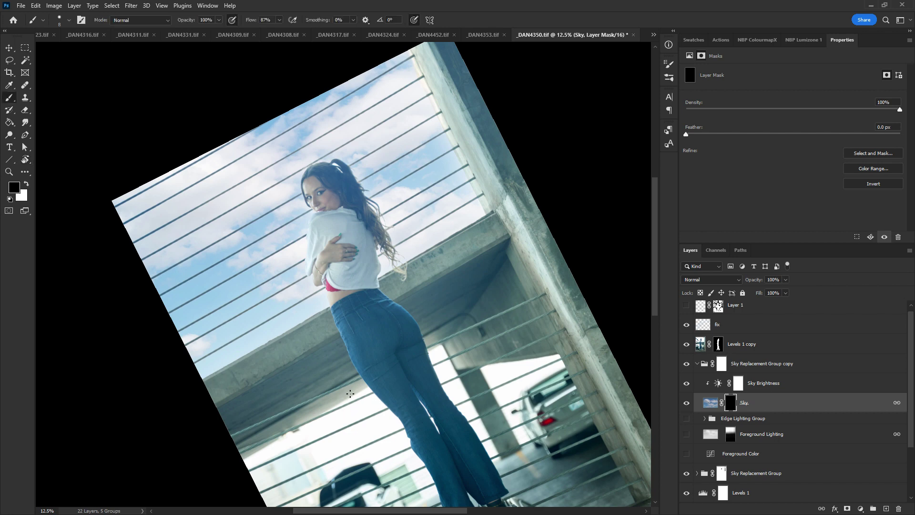
key("bracketright")
key("bracketright")
key("bracketright")
key("bracketright")
key("bracketright")
key("bracketright")
Move Sky out of the group copy, delete the copy, and paint white sky near the lower railings.
mouse_move(760, 402)
left_mouse_down()
mouse_move(752, 365)
mouse_move(734, 355)
mouse_move(849, 427)
mouse_move(898, 508)
left_mouse_up()
left_click(697, 383)
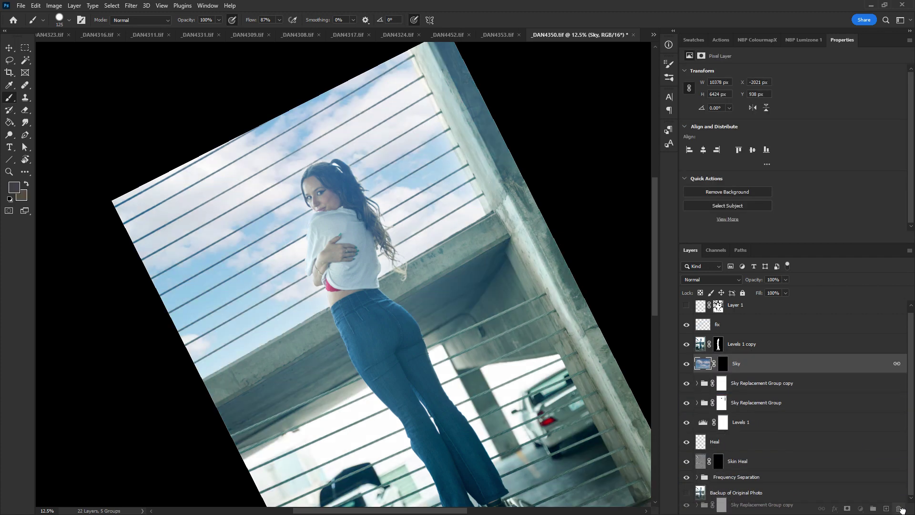
left_click(722, 370)
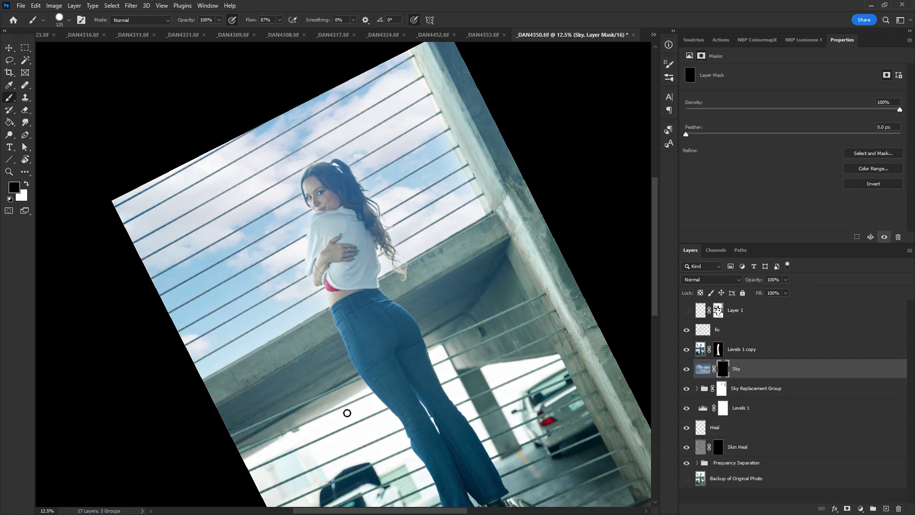
key("x")
mouse_move(355, 408)
left_mouse_down()
mouse_move(345, 412)
mouse_move(361, 405)
left_mouse_up()
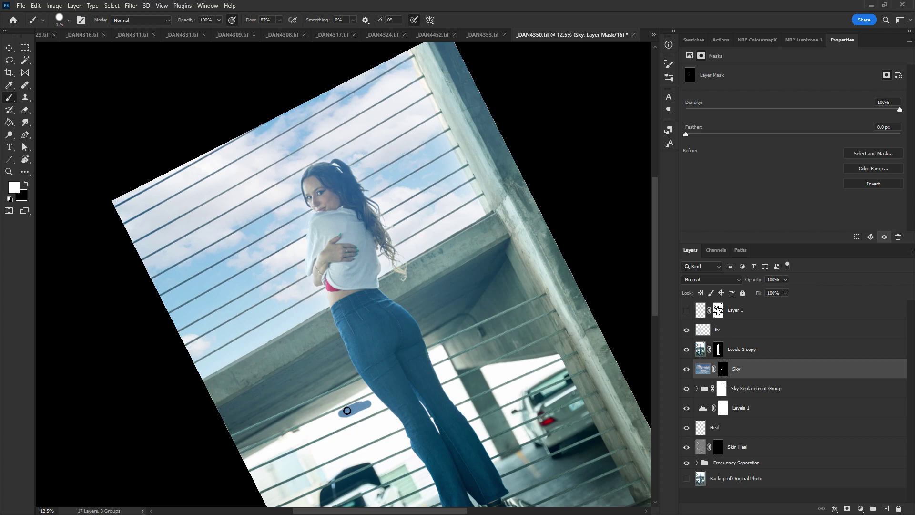
Load Layer 1's mask as a selection and set a Soft Round brush at 0% hardness with low flow.
left_click(717, 311, "ctrl")
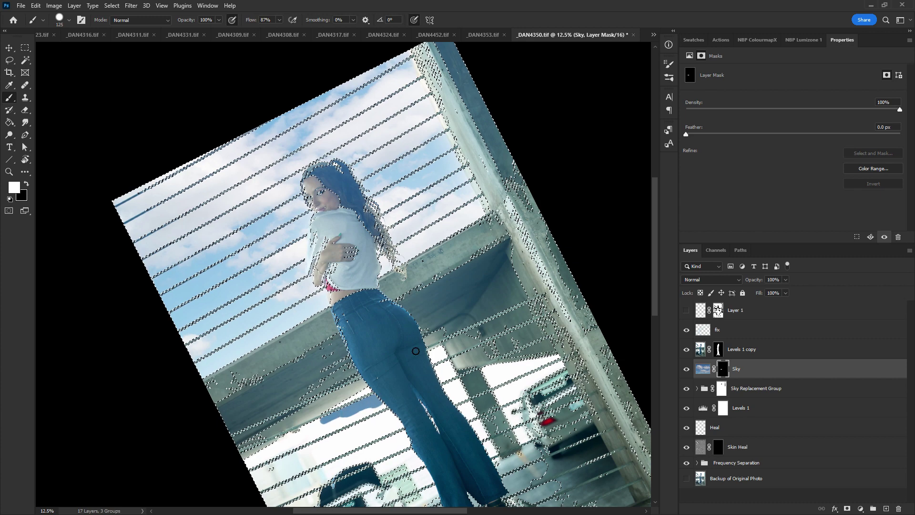
right_click(405, 198)
mouse_move(457, 242)
left_mouse_down()
mouse_move(477, 242)
mouse_move(450, 242)
left_mouse_up()
left_click(498, 231)
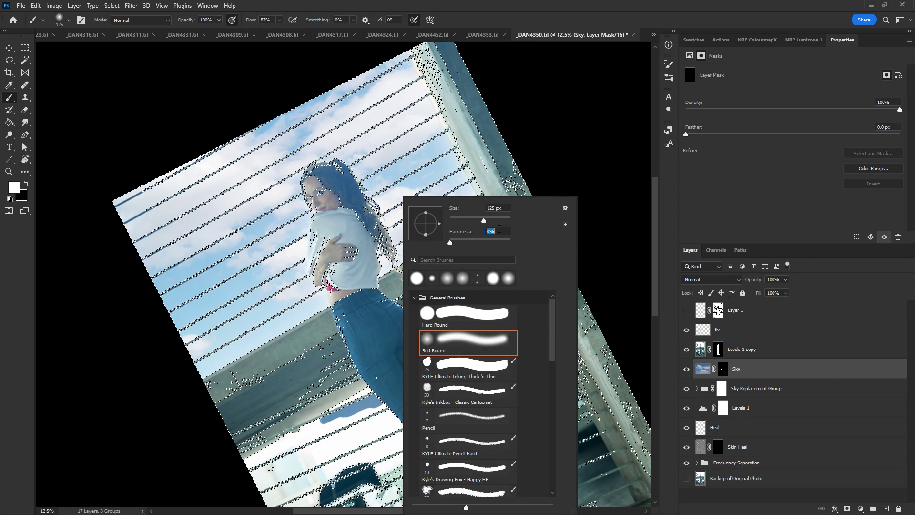
left_click(279, 20)
left_click(244, 30)
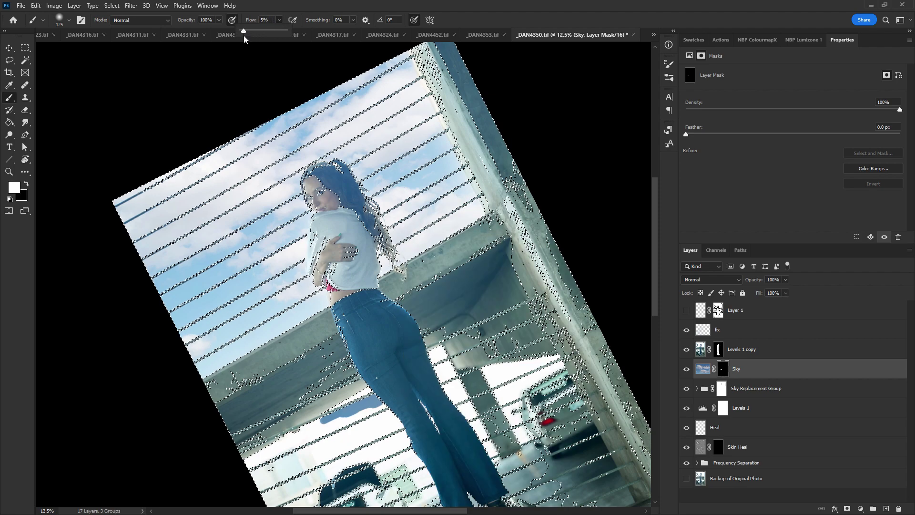
left_click(485, 19)
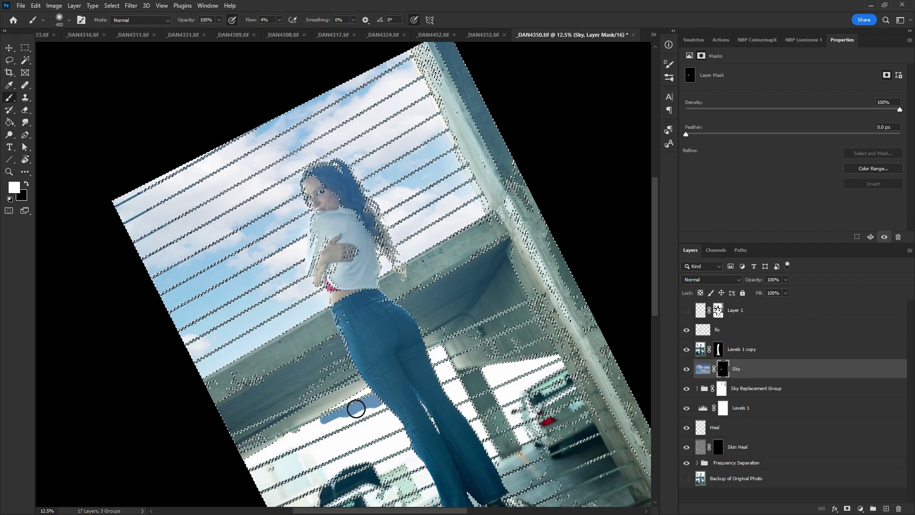
Test a white fill of the selection on the Sky mask, undo it, and set the colour to black.
key("alt+BackSpace")
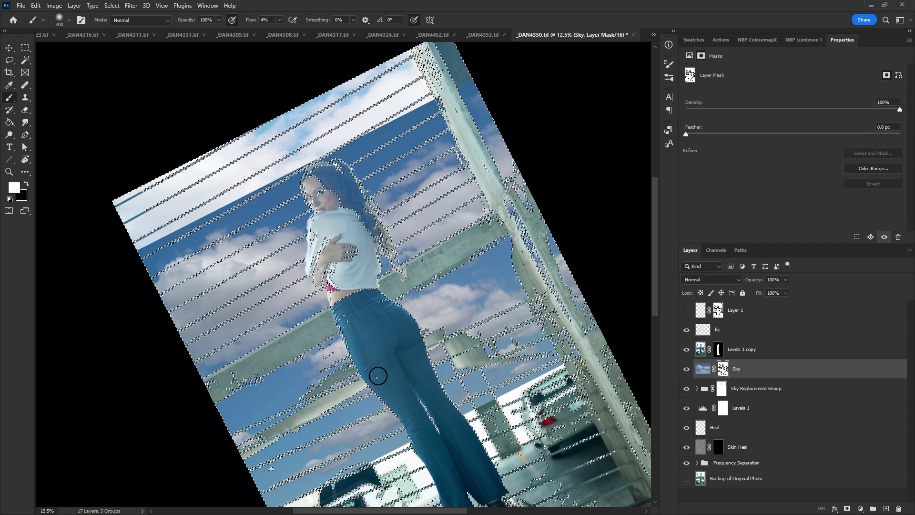
key("ctrl+z")
key("ctrl+shift+z")
key("ctrl+z")
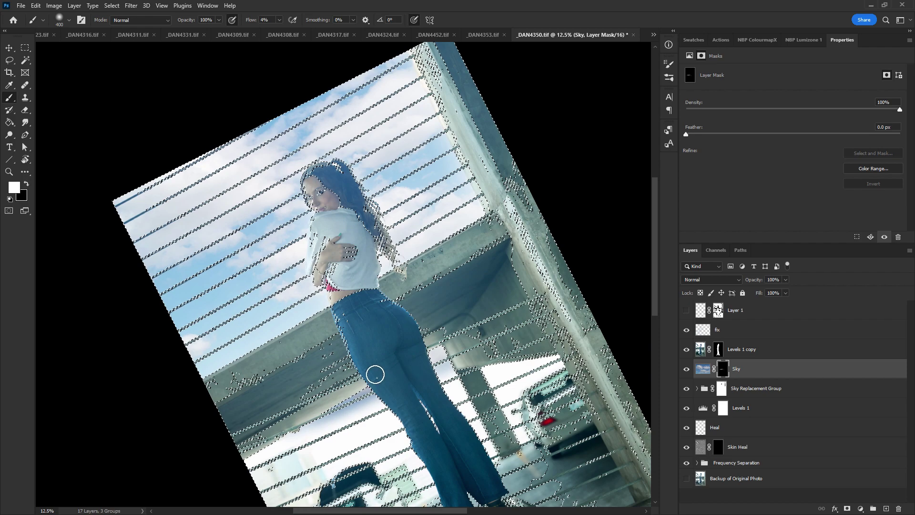
key("x")
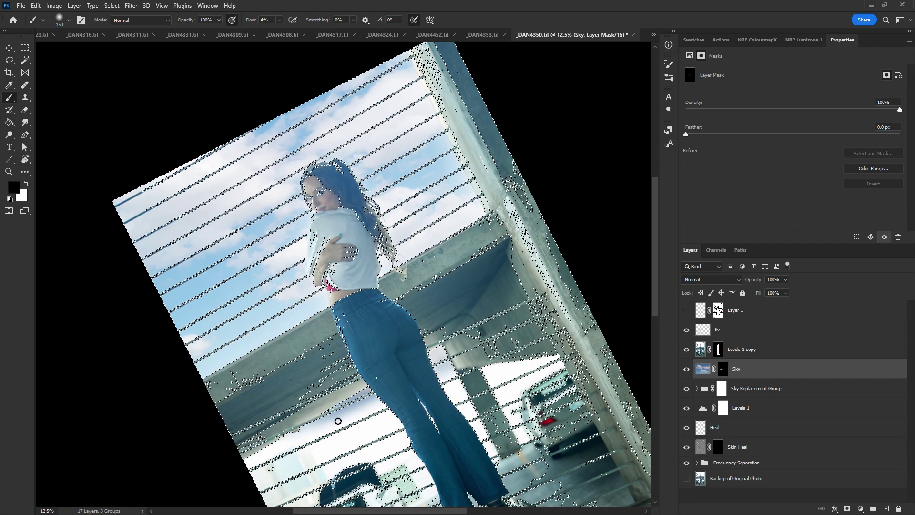
key("x")
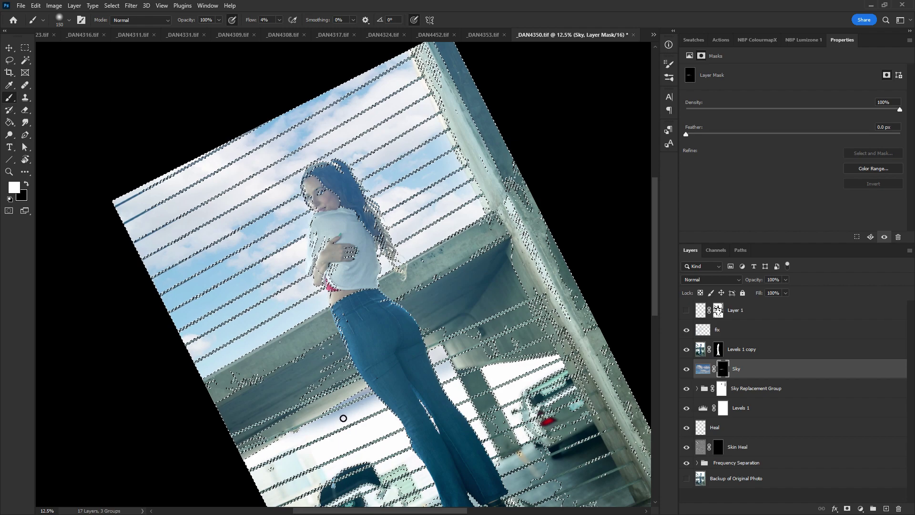
key("x")
Set the brush flow to 43%, then lower it to 25%.
left_click_drag(279, 19, 295, 34)
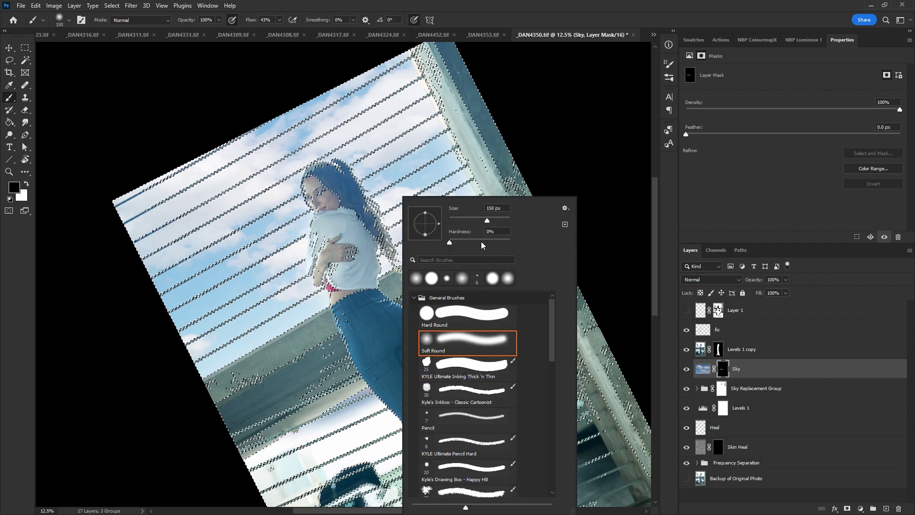
left_click(522, 23)
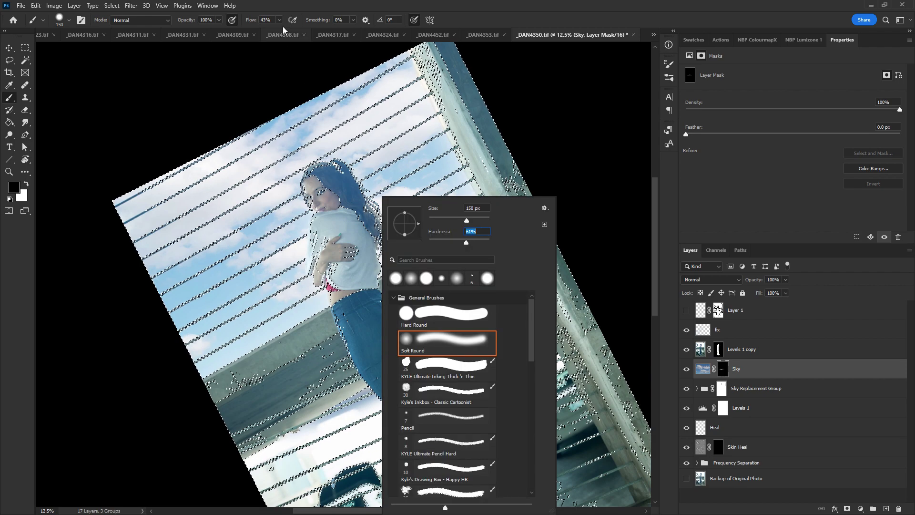
mouse_move(279, 20)
left_mouse_down()
mouse_move(282, 33)
mouse_move(274, 34)
left_mouse_up()
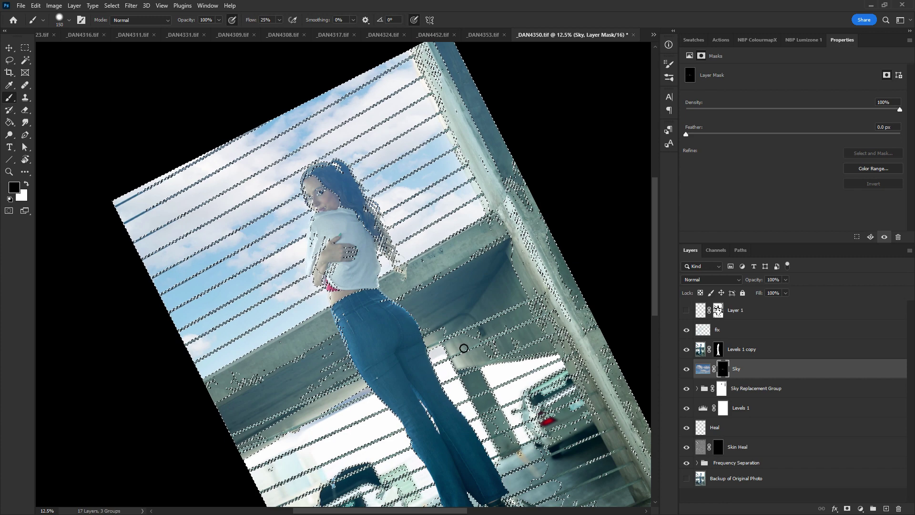
Deselect, reset the view rotation to 0°, and lower the Sky layer's opacity to 58%.
key("r")
key("ctrl+d")
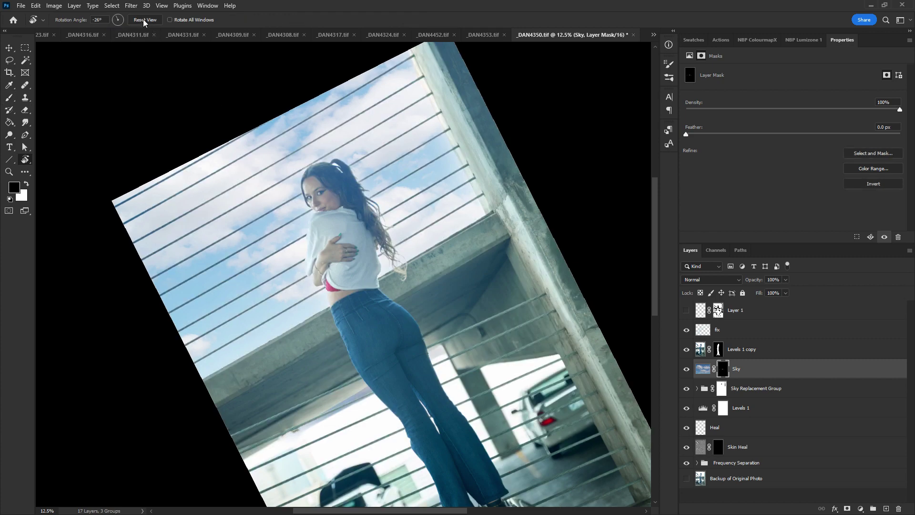
left_click(144, 20)
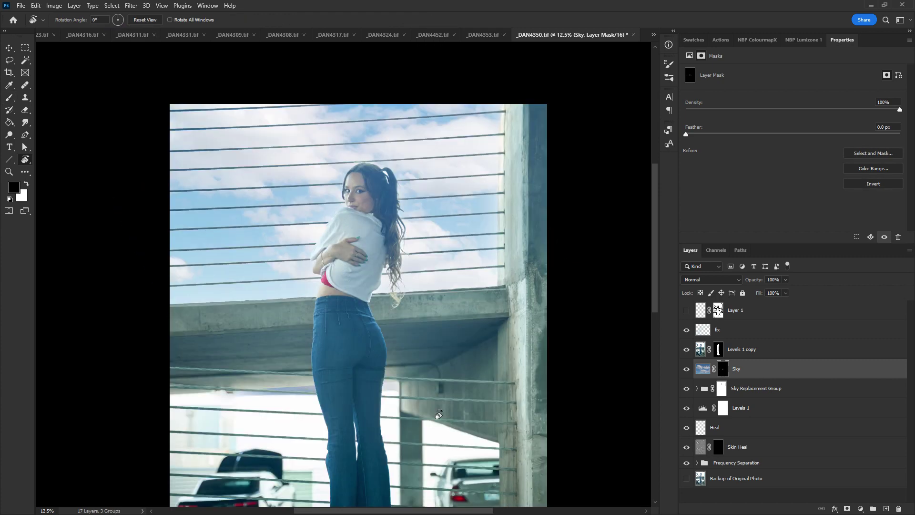
left_click(704, 369)
left_click(785, 280)
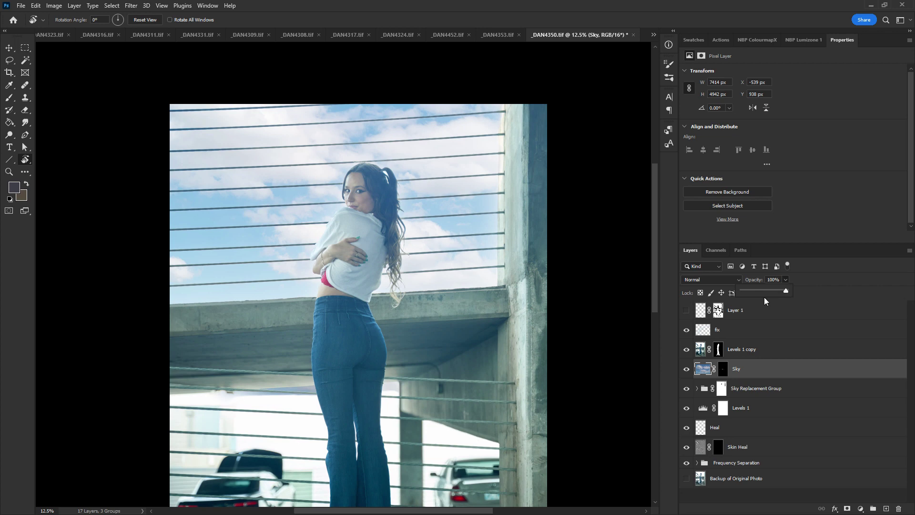
left_click_drag(772, 291, 768, 295)
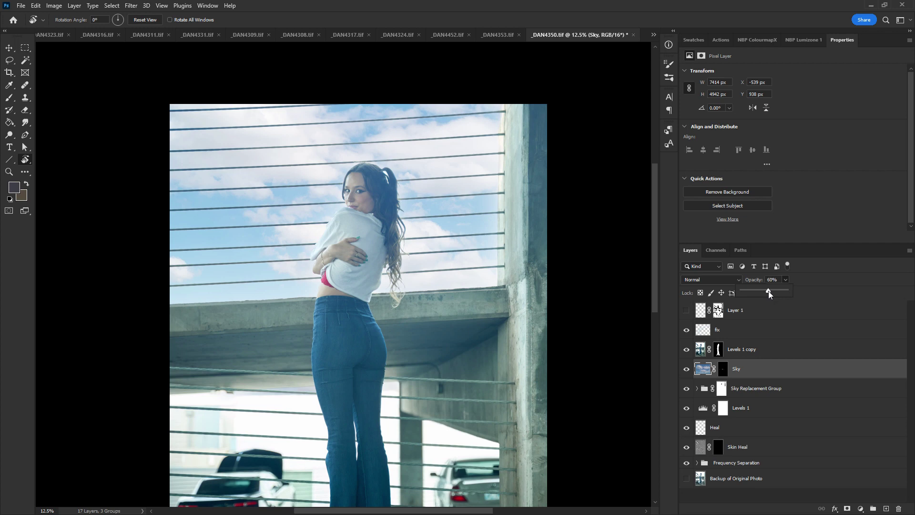
Unlink the Sky mask, move the sky image lower to Y 1690 px, and relink it.
left_click(714, 370)
left_click_drag(428, 384, 432, 422)
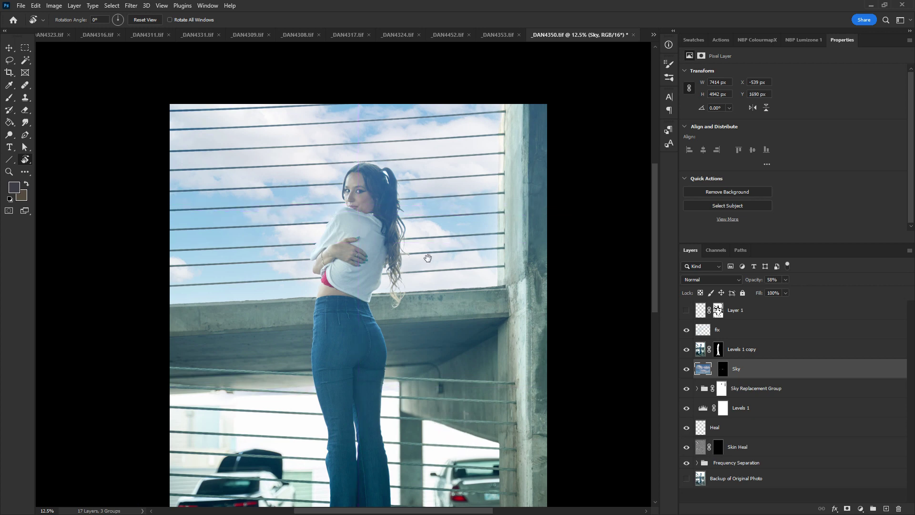
left_click_drag(428, 257, 407, 329)
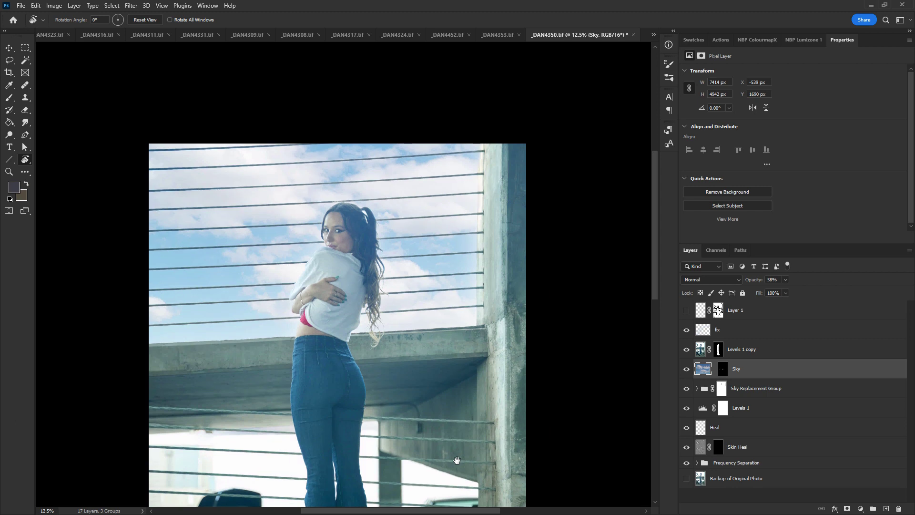
left_click(714, 369)
Duplicate the Sky Replacement Group and merge the copy with a new empty layer into Layer 2.
left_click(686, 388)
left_click(686, 388)
left_click(721, 389)
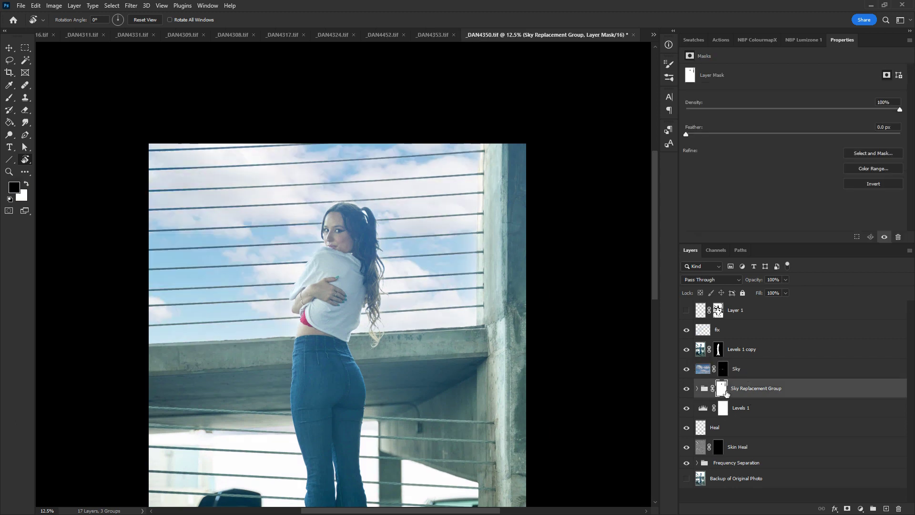
key("ctrl+j")
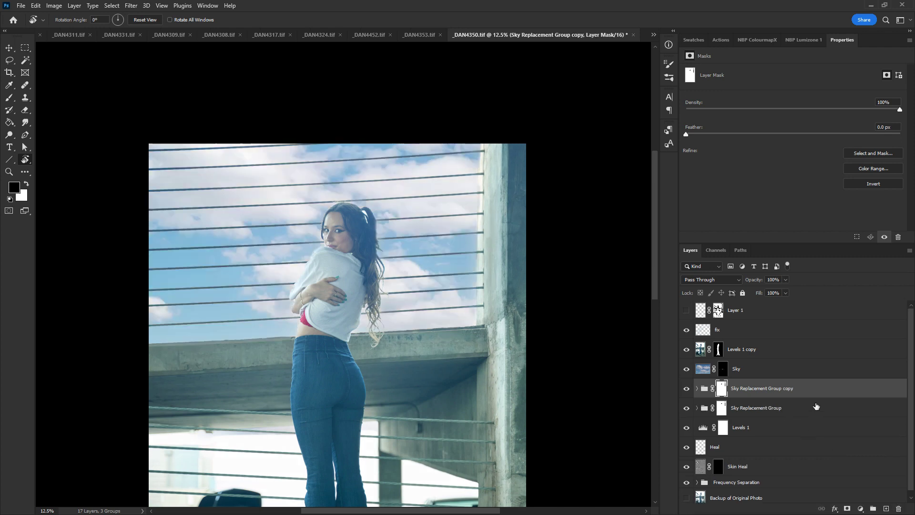
left_click(886, 508)
left_click(735, 409, "shift")
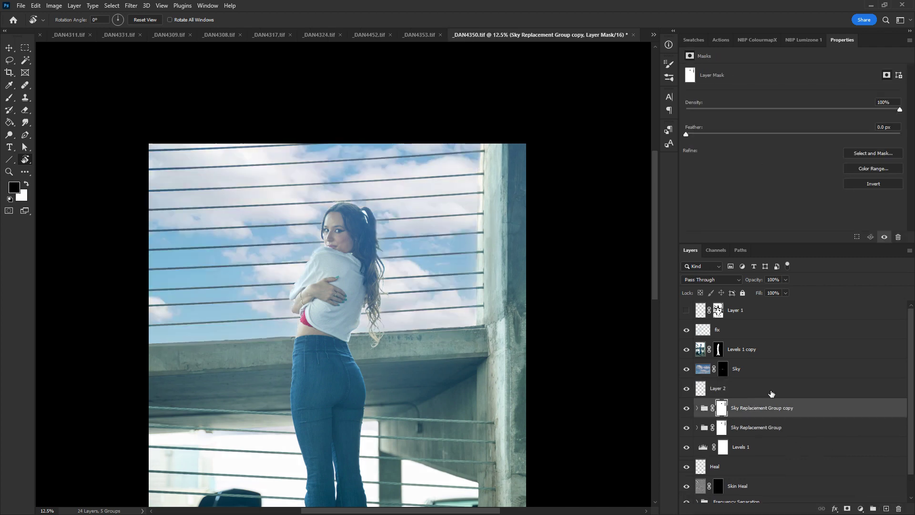
key("ctrl+e")
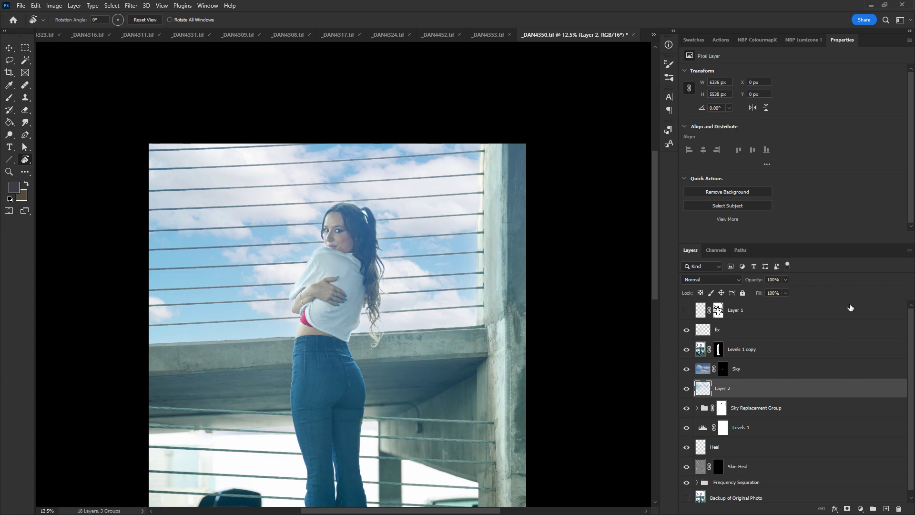
Copy Layer 1's mask onto Layer 2 and target Layer 2's pixels.
left_click(131, 6)
left_click(146, 6)
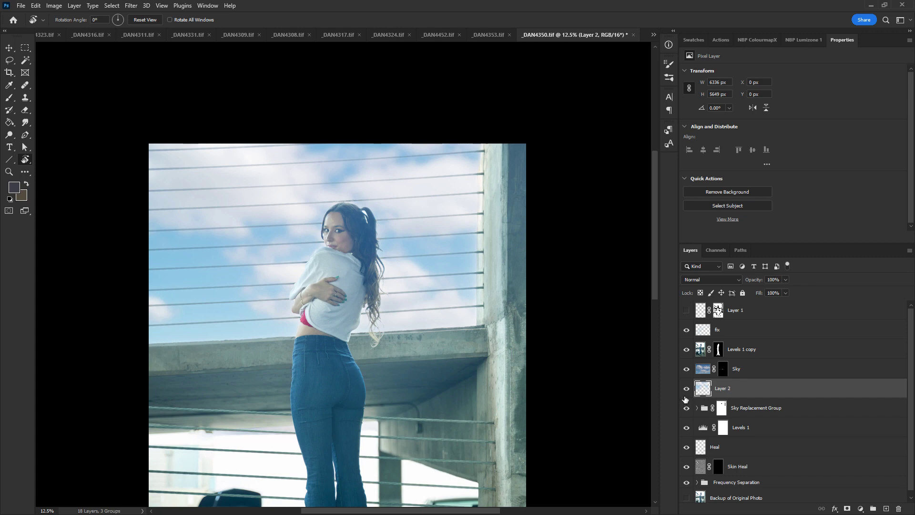
left_click_drag(718, 311, 722, 393)
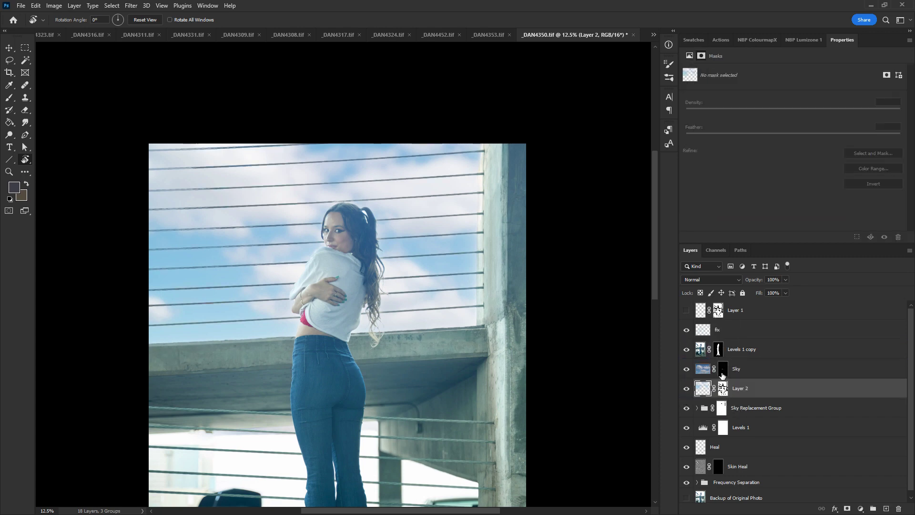
left_click(705, 392)
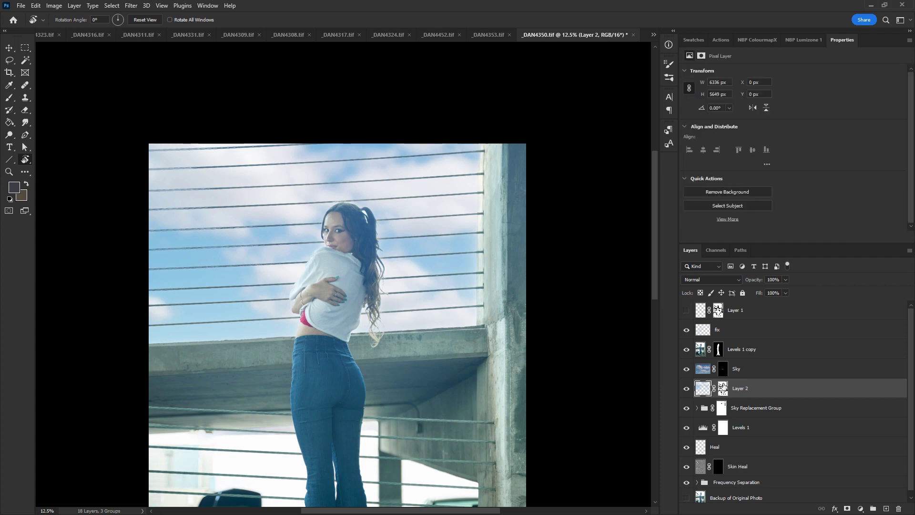
Show Layer 2's mask and fill the area below the window ledge black with a lasso selection.
left_click(723, 388)
key("b")
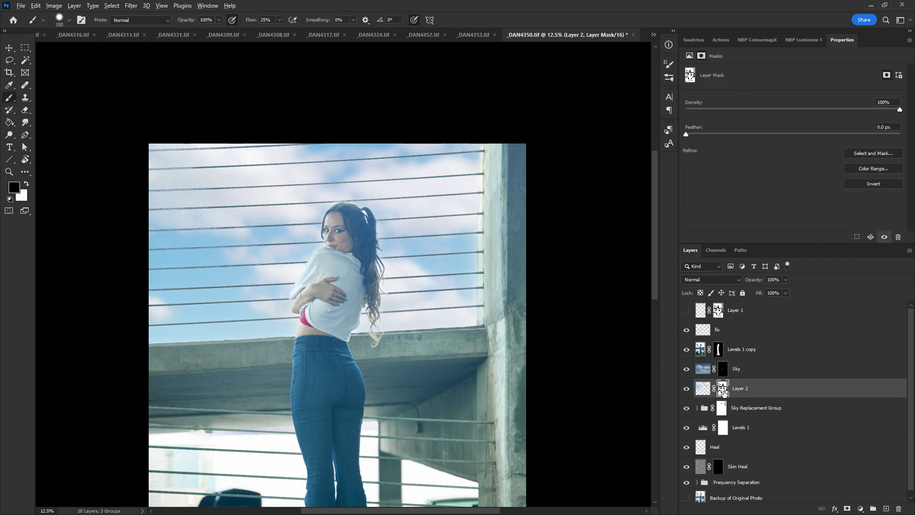
left_click(723, 388, "alt")
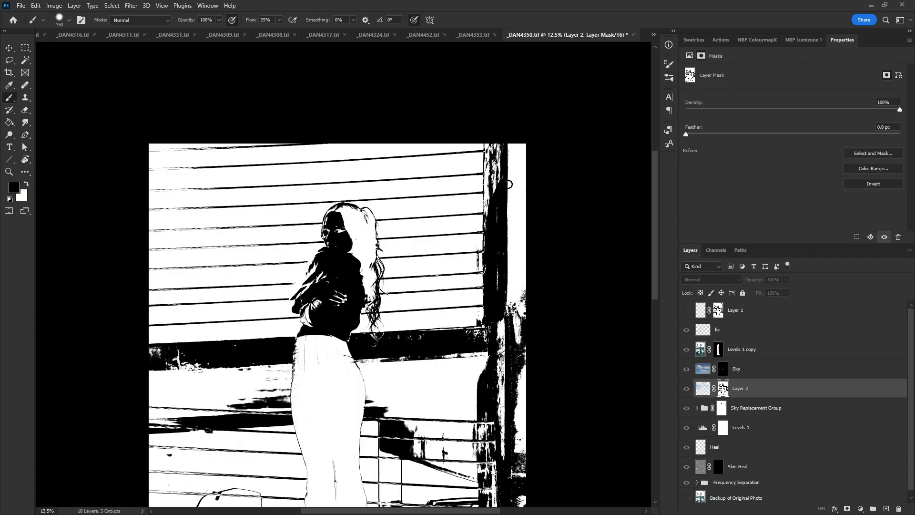
key("l")
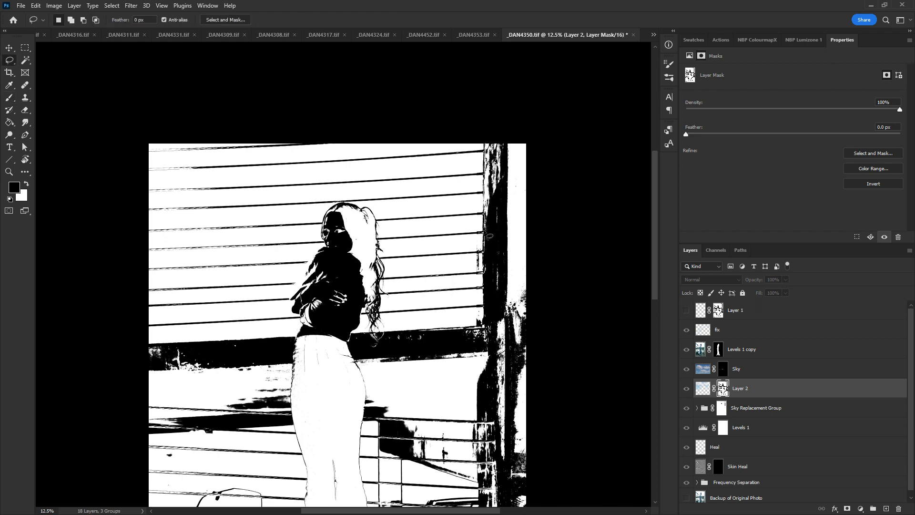
mouse_move(490, 333)
left_mouse_down()
mouse_move(136, 350)
mouse_move(128, 491)
mouse_move(333, 514)
mouse_move(592, 424)
mouse_move(543, 102)
mouse_move(535, 171)
left_mouse_up()
key("alt+BackSpace")
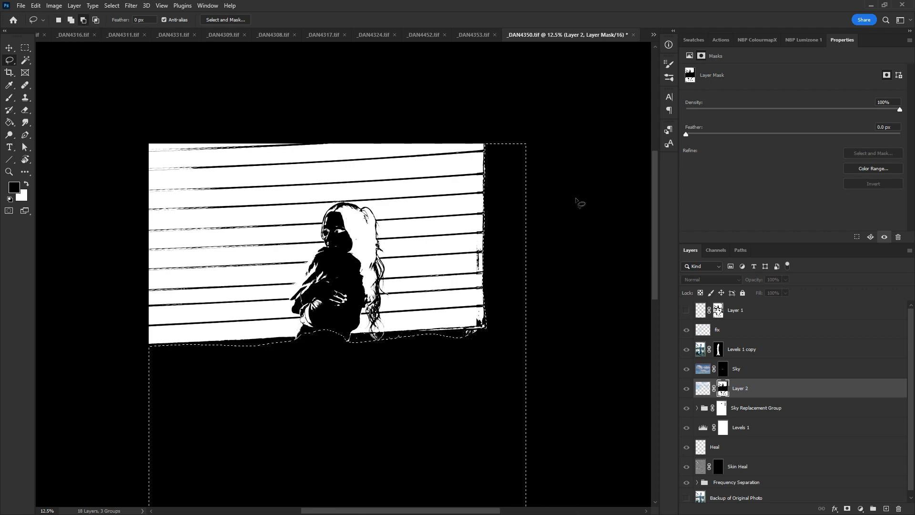
key("ctrl+d")
Fill another selected mask area black, trying and undoing a small white fill at the lower left.
scroll(515, 200, "down", 3)
scroll(514, 200, "down", 5)
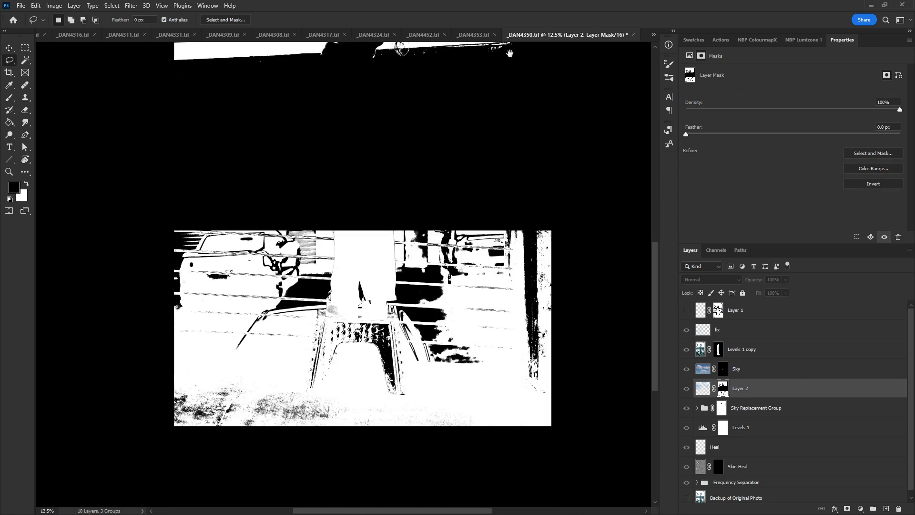
mouse_move(197, 112)
left_mouse_down()
mouse_move(506, 426)
mouse_move(430, 77)
mouse_move(191, 114)
left_mouse_up()
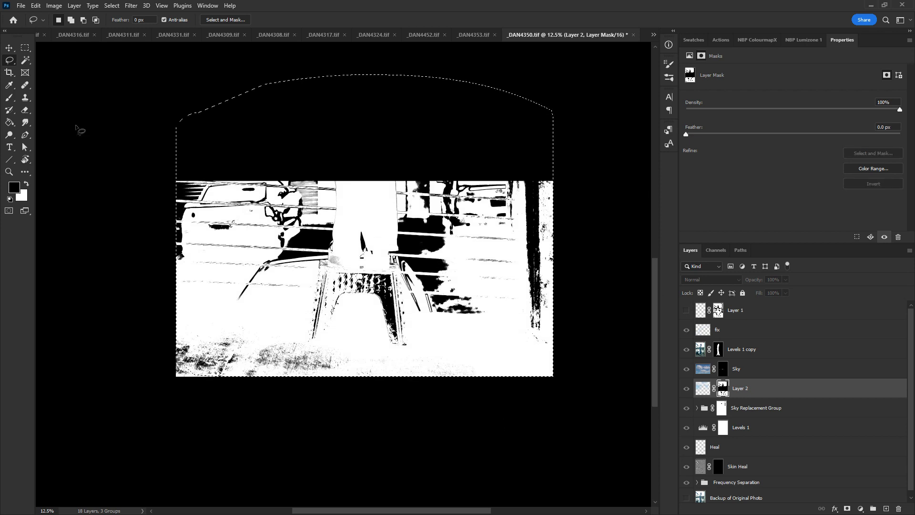
key("alt+BackSpace")
left_click_drag(178, 301, 161, 304)
key("ctrl+BackSpace")
key("ctrl+z")
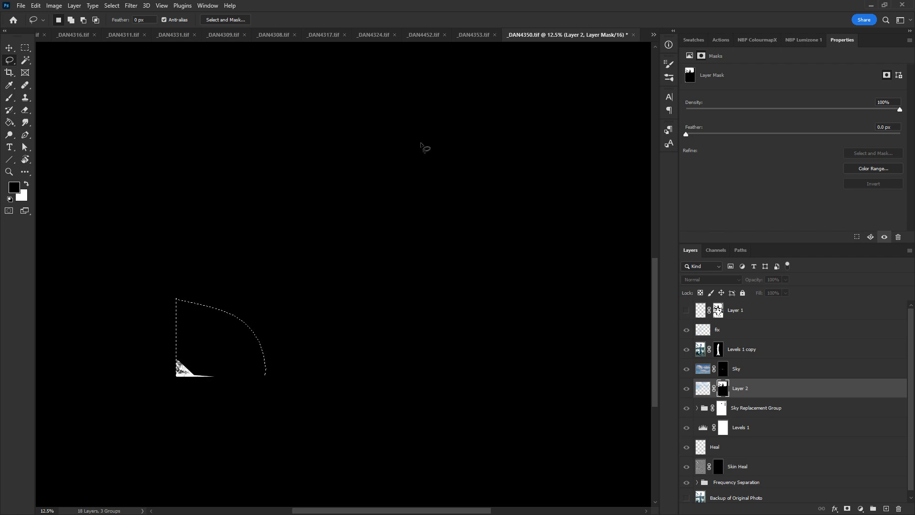
scroll(362, 285, "up", 10)
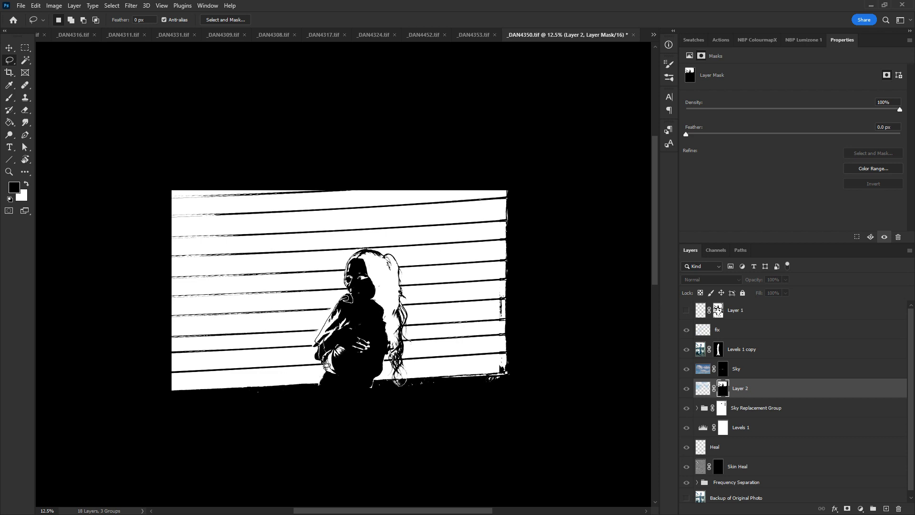
Fill the girl's silhouette black on the mask and brush black along the hair and shoulder edges.
mouse_move(321, 360)
left_mouse_down()
mouse_move(333, 376)
mouse_move(355, 376)
mouse_move(379, 358)
mouse_move(411, 351)
mouse_move(397, 260)
mouse_move(356, 259)
left_mouse_up()
key("alt+BackSpace")
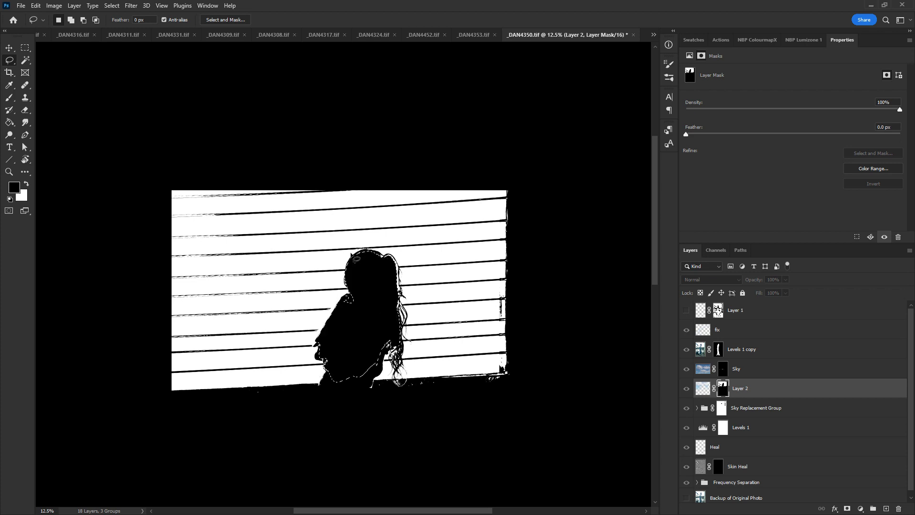
key("ctrl+d")
key("b")
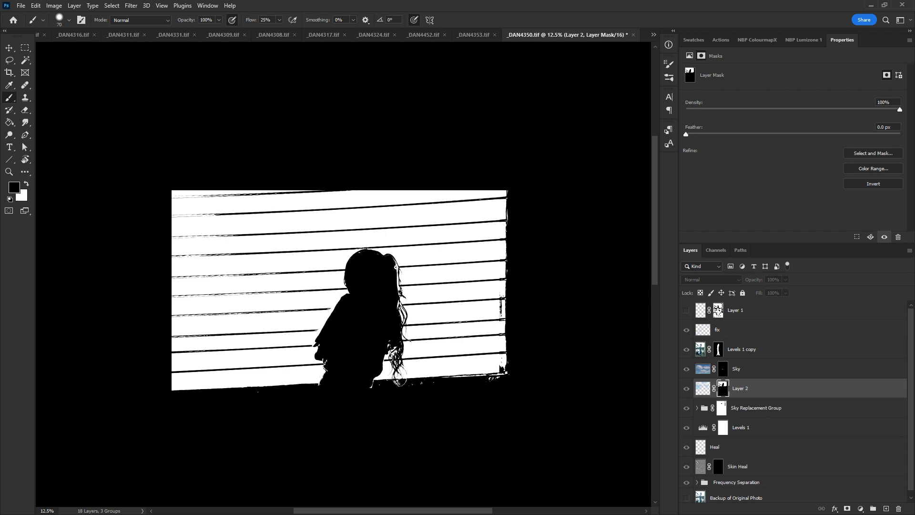
left_click_drag(396, 281, 395, 277)
left_click_drag(319, 331, 327, 319)
Compare Layer 2 on and off, then lower its opacity to 78%.
left_click(702, 388)
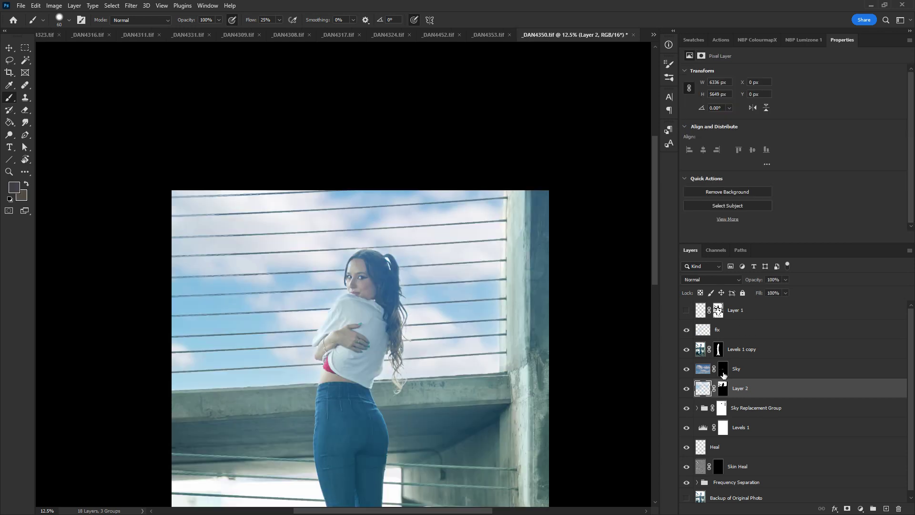
left_click(686, 389)
left_click(686, 388)
left_click(686, 388)
left_click(686, 388)
left_click(785, 279)
left_click_drag(788, 290, 776, 292)
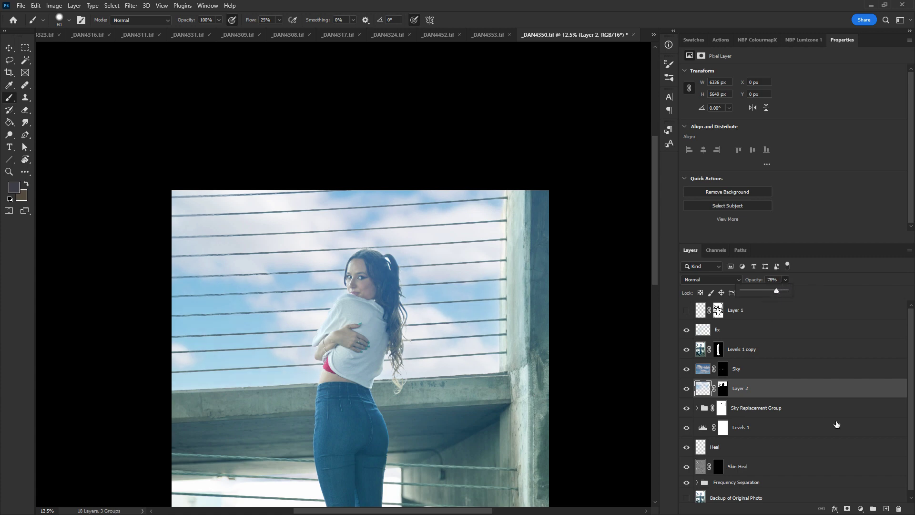
Add a Levels 2 adjustment near the top of the stack with black input 20.
left_click(861, 509)
left_click(867, 379)
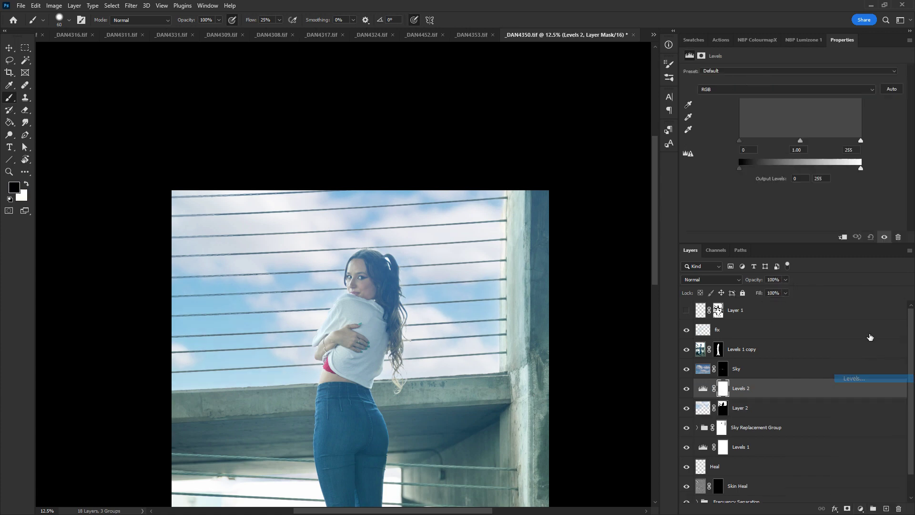
left_click_drag(722, 399, 717, 362)
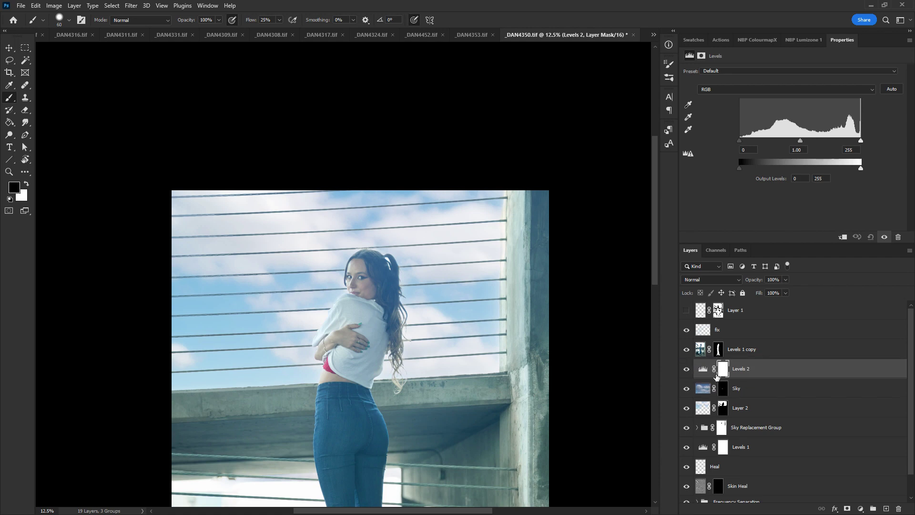
left_click_drag(739, 142, 746, 138)
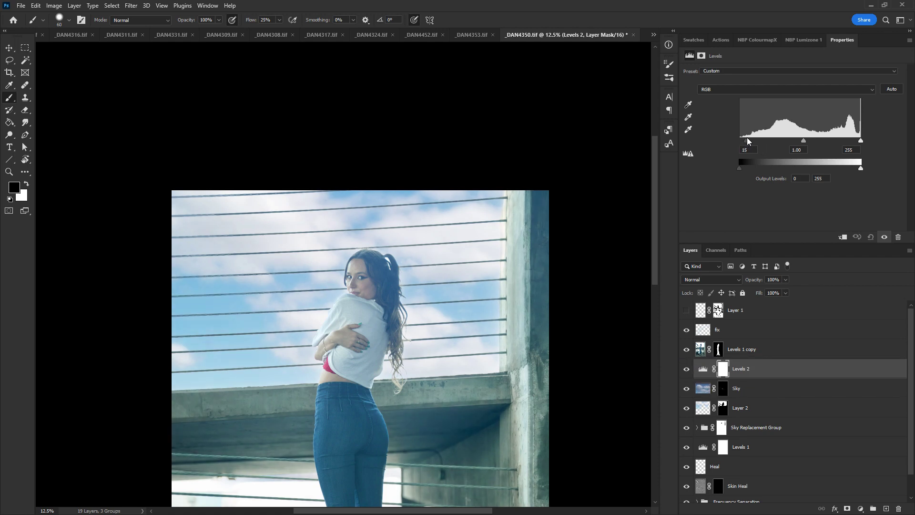
left_click_drag(704, 371, 706, 324)
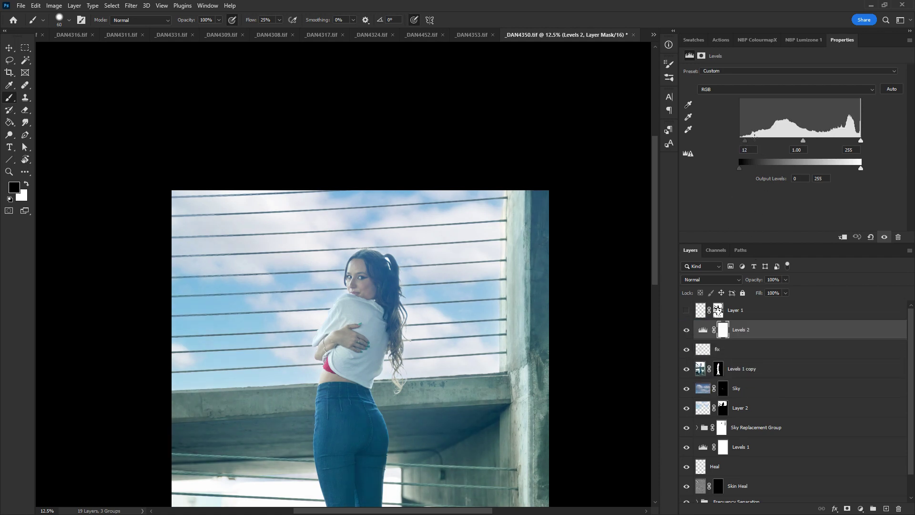
left_click_drag(744, 140, 749, 142)
Add a Curves 1 adjustment with a shadow point and a raised midtone point.
left_click(860, 509)
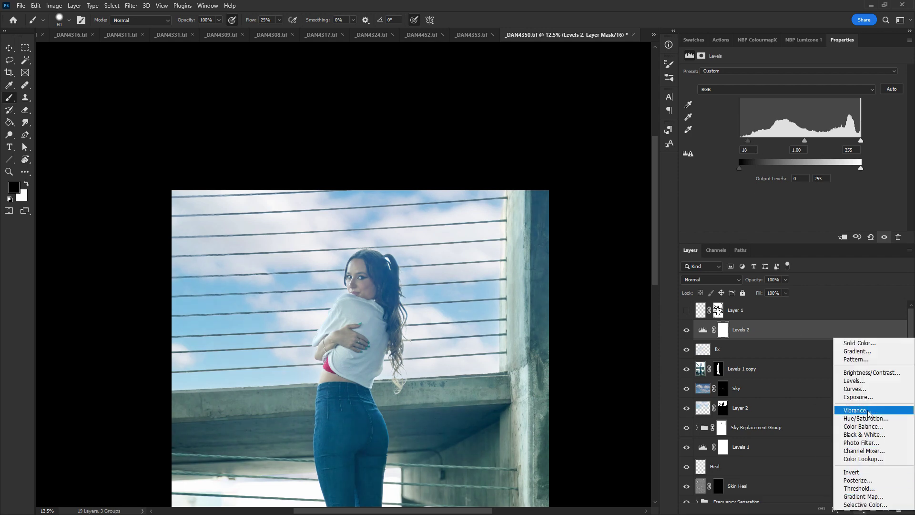
left_click(867, 389)
left_click_drag(805, 152, 808, 148)
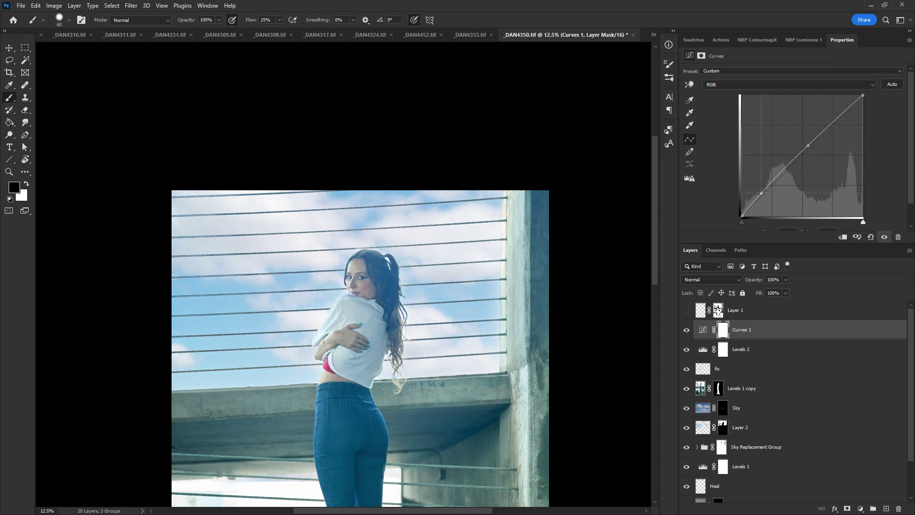
left_click(761, 194)
left_click_drag(808, 145, 809, 147)
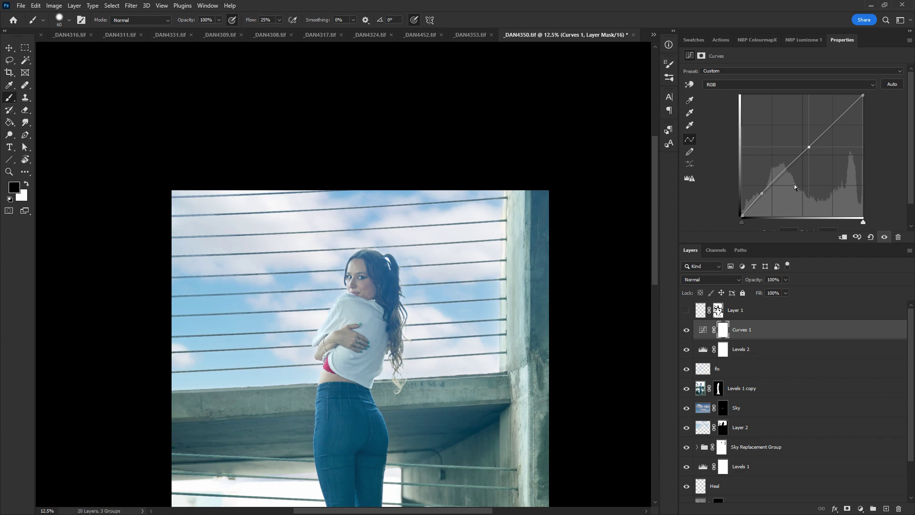
left_click_drag(810, 146, 812, 138)
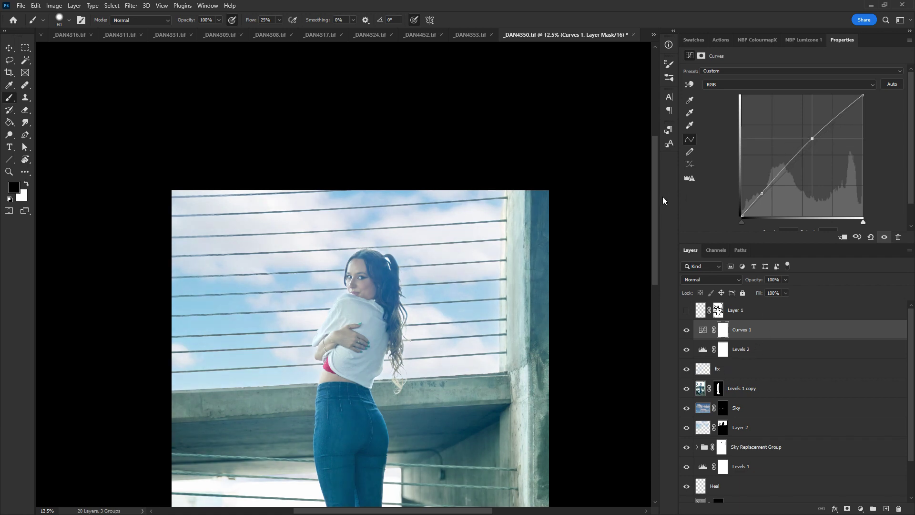
Add a Hue/Saturation adjustment layer above the selected Sky Replacement Group.
mouse_move(653, 207)
left_mouse_down()
mouse_move(653, 247)
mouse_move(655, 208)
left_mouse_up()
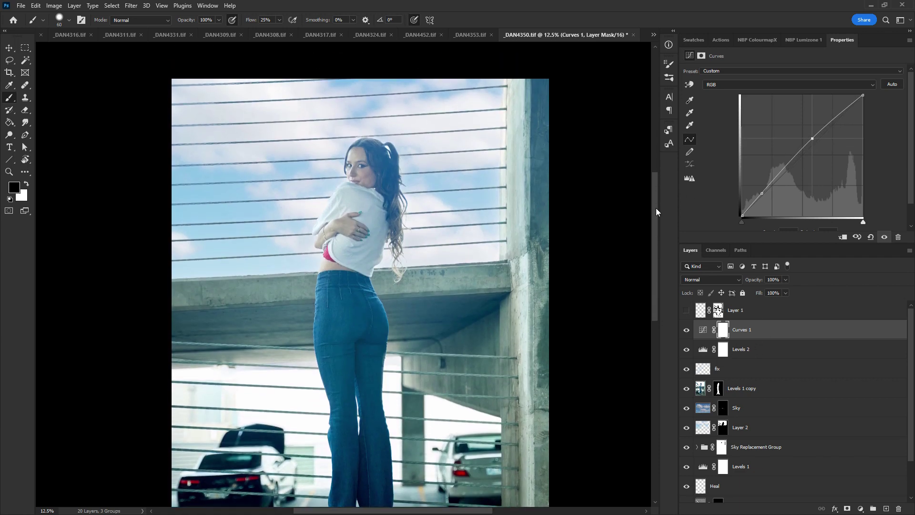
left_click(750, 410)
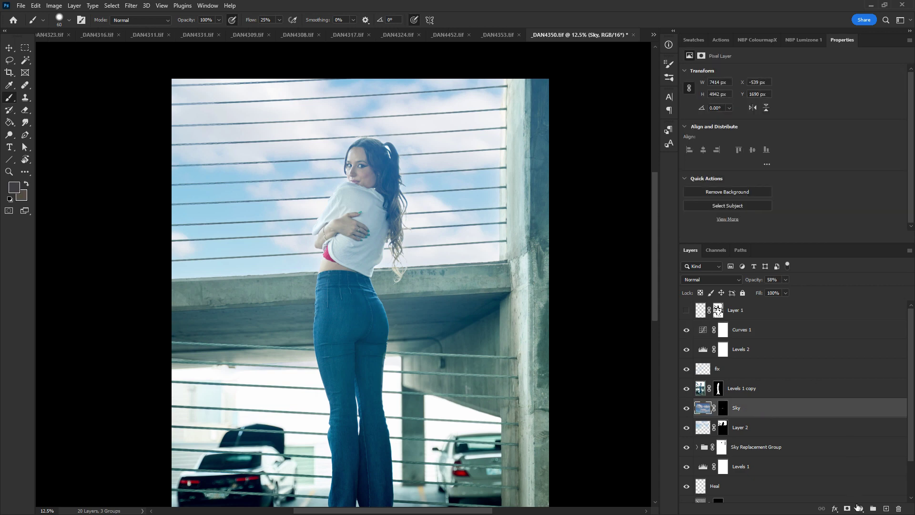
left_click(860, 509)
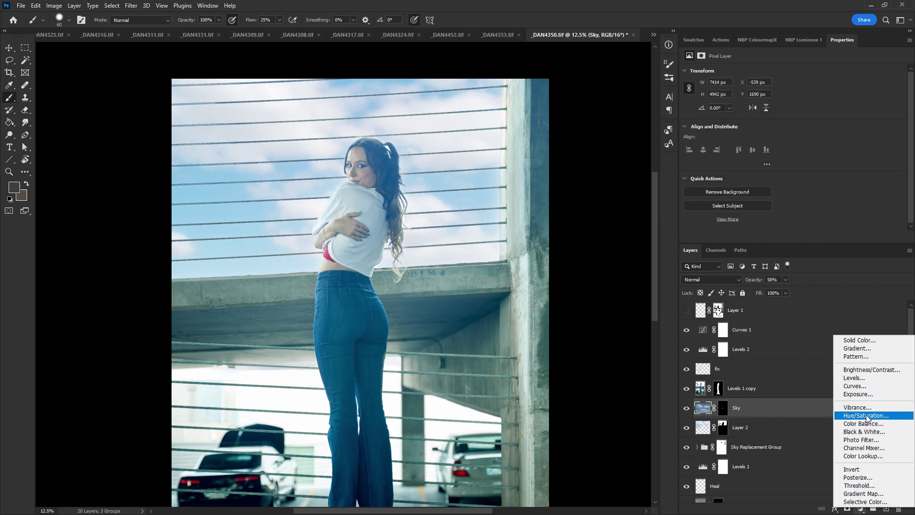
left_click(773, 453)
left_click(797, 448)
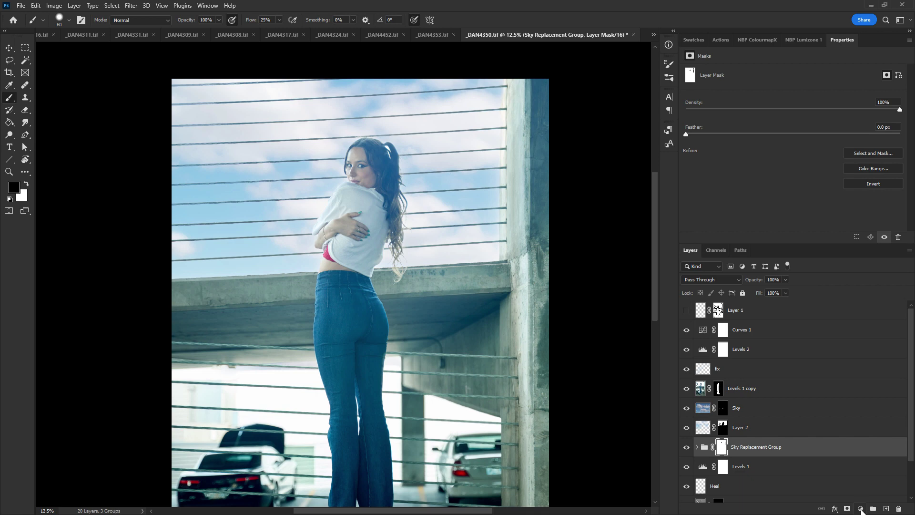
left_click(860, 509)
left_click(865, 417)
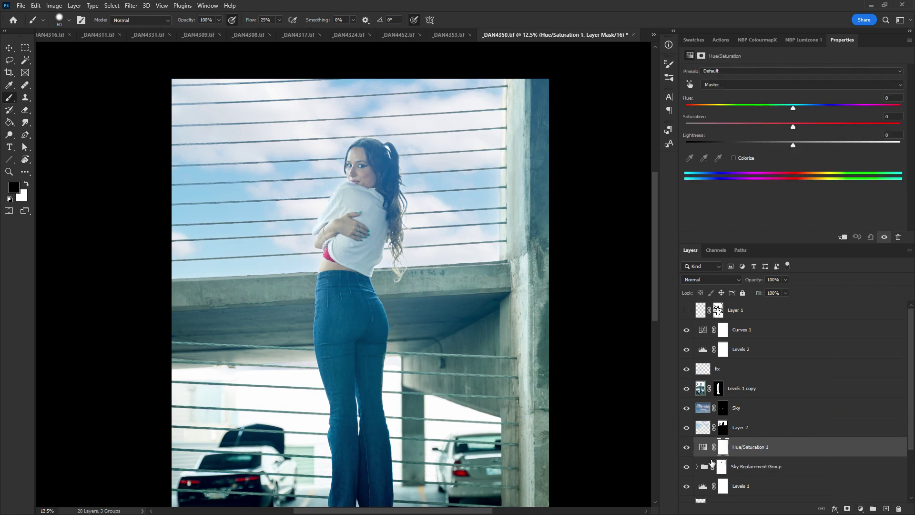
Colorize the adjustment blue: hue about 219, saturation 77, lightness about -16.
key("ctrl+0")
left_click(710, 447)
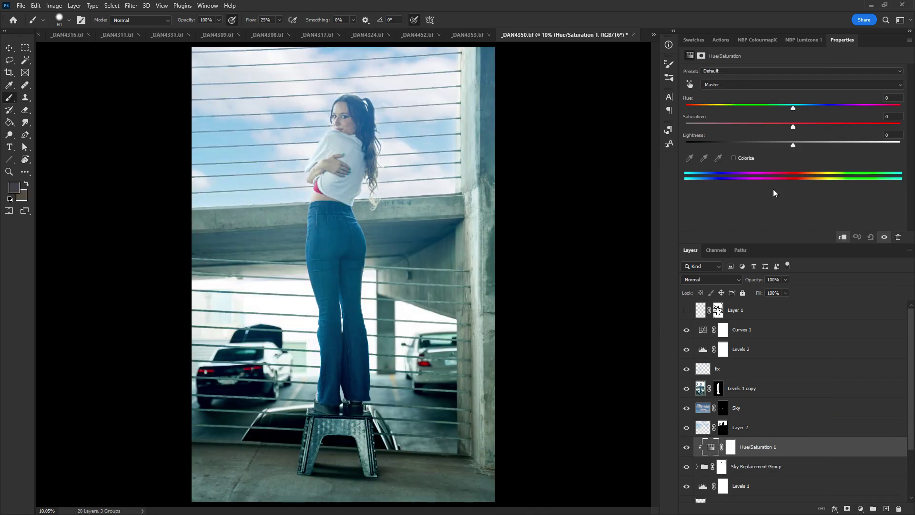
left_click_drag(794, 109, 816, 102)
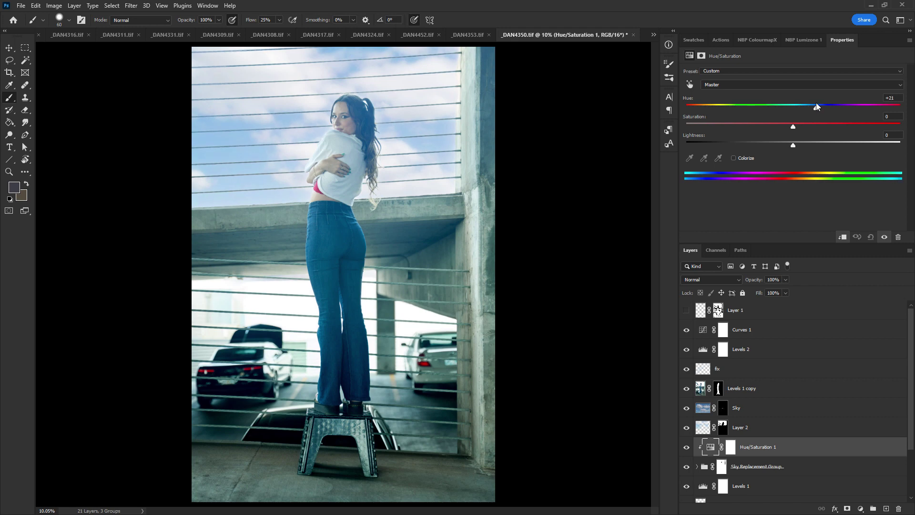
left_click(743, 157)
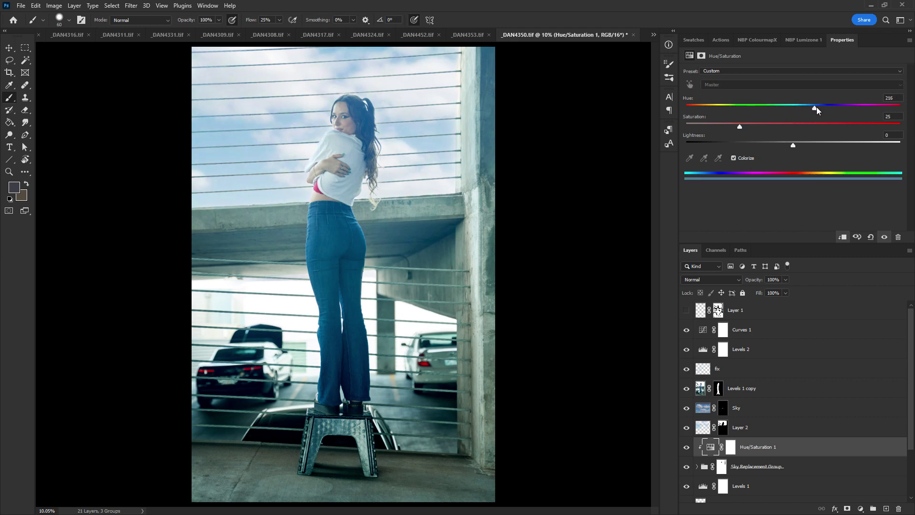
left_click_drag(817, 106, 805, 107)
left_click(686, 467)
left_click(686, 466)
left_click_drag(790, 145, 776, 146)
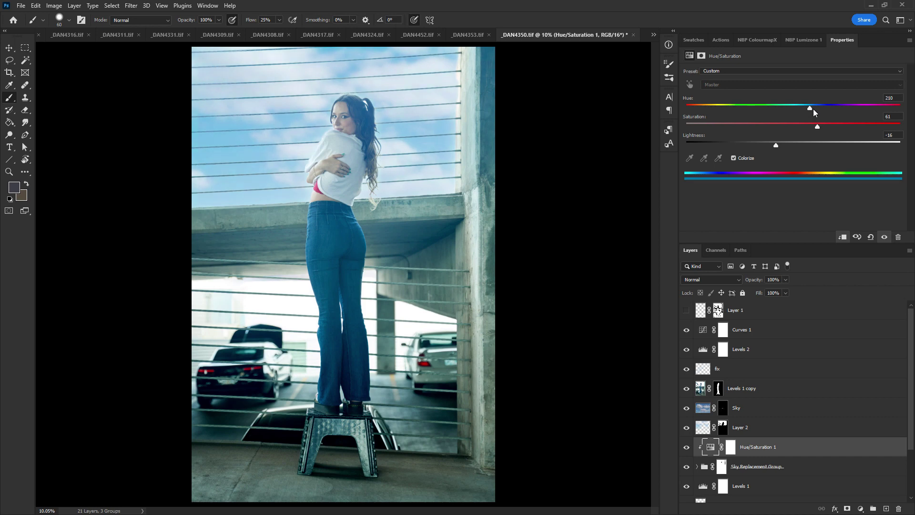
left_click_drag(812, 109, 821, 109)
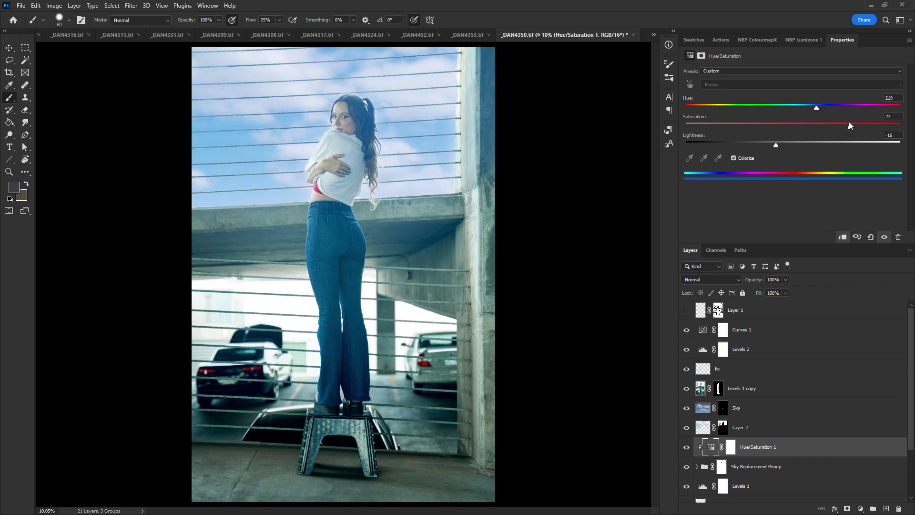
Lower the Sky Replacement Group's opacity to about 33%.
key("alt+bracketleft")
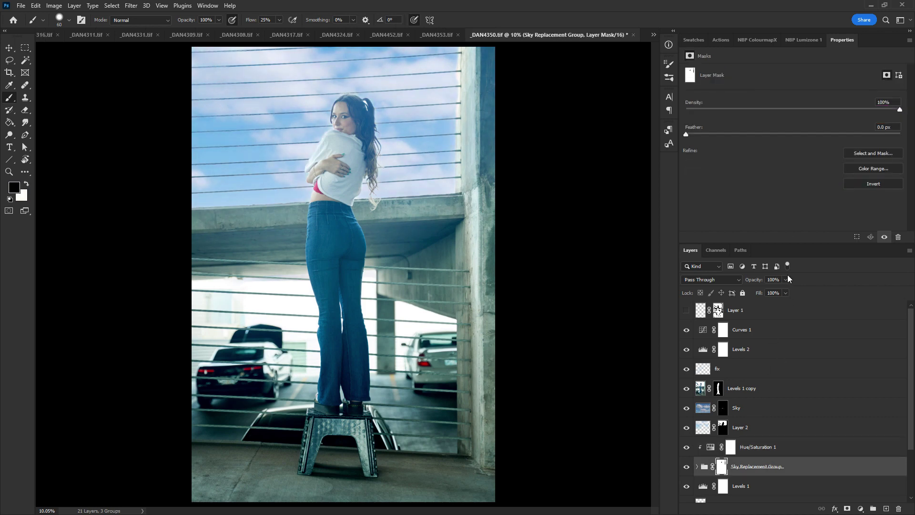
left_click(786, 293)
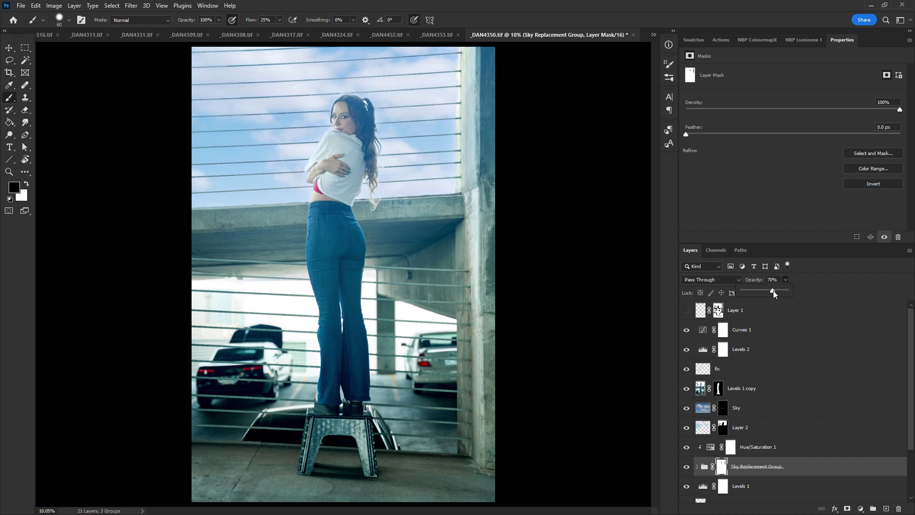
left_click_drag(762, 292, 757, 286)
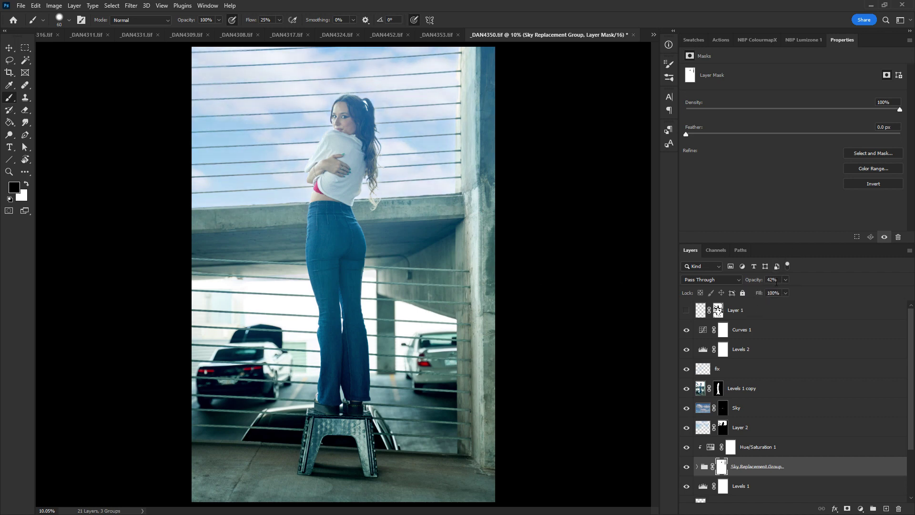
left_click_drag(780, 293, 776, 294)
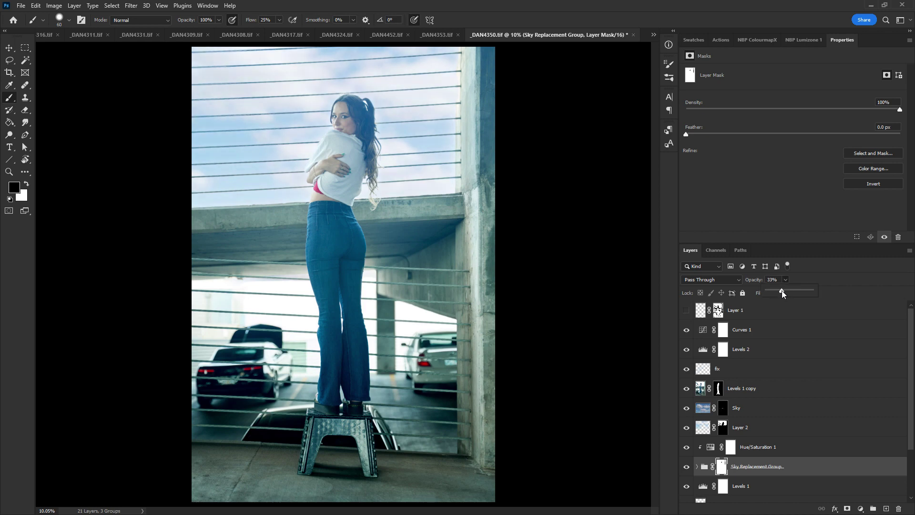
Alt-drag Hue/Saturation 1 to create a clipped copy higher in the layer stack.
left_click(757, 429)
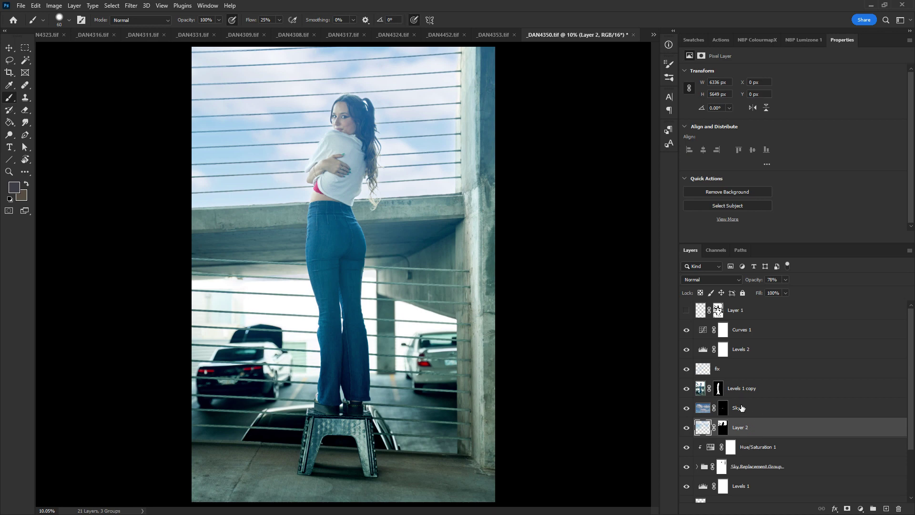
left_click(755, 409)
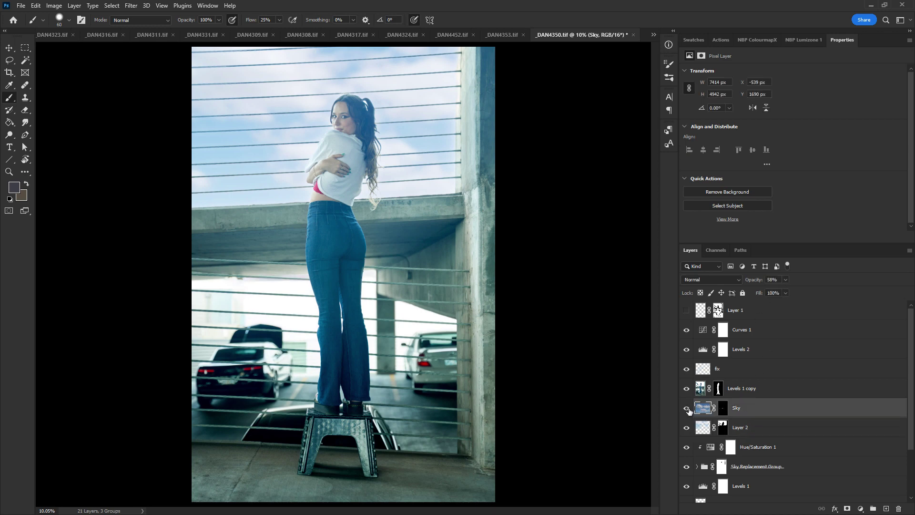
left_click(686, 428)
left_click(687, 428)
left_click(766, 428)
left_click(783, 441)
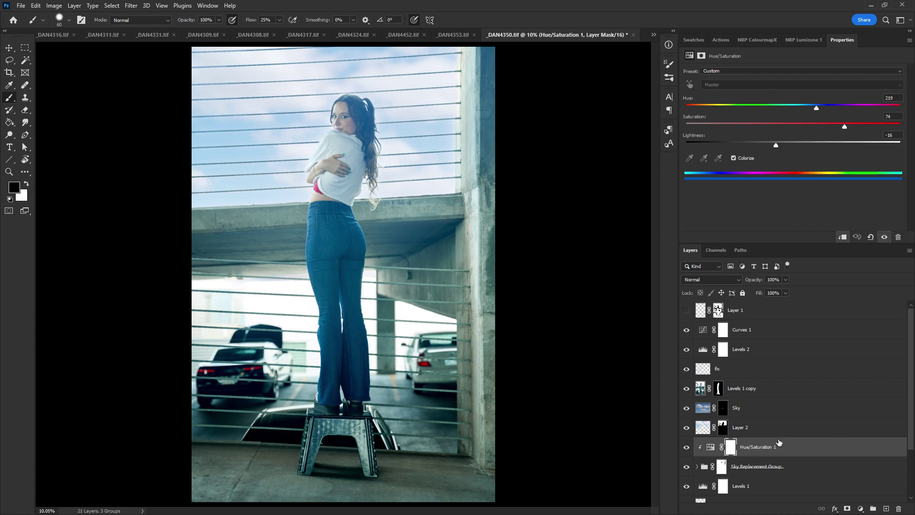
left_click_drag(766, 444, 746, 401)
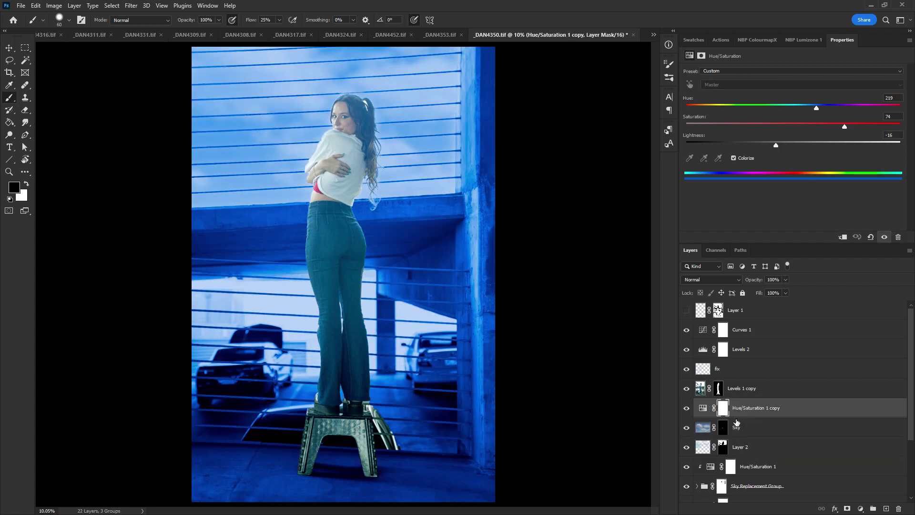
left_click(707, 417, "alt")
Move the Hue/Saturation 1 copy down so it clips to Layer 2.
left_click(709, 409)
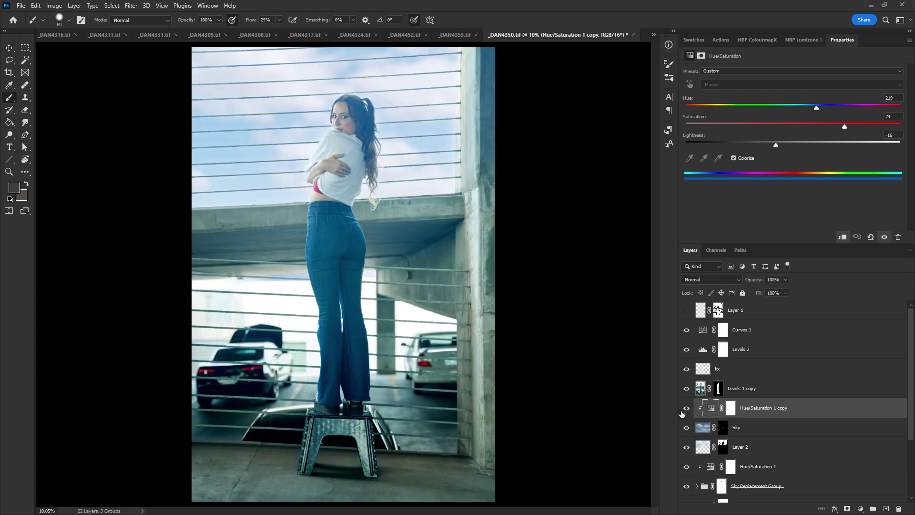
left_click(686, 408)
left_click_drag(712, 410, 715, 438)
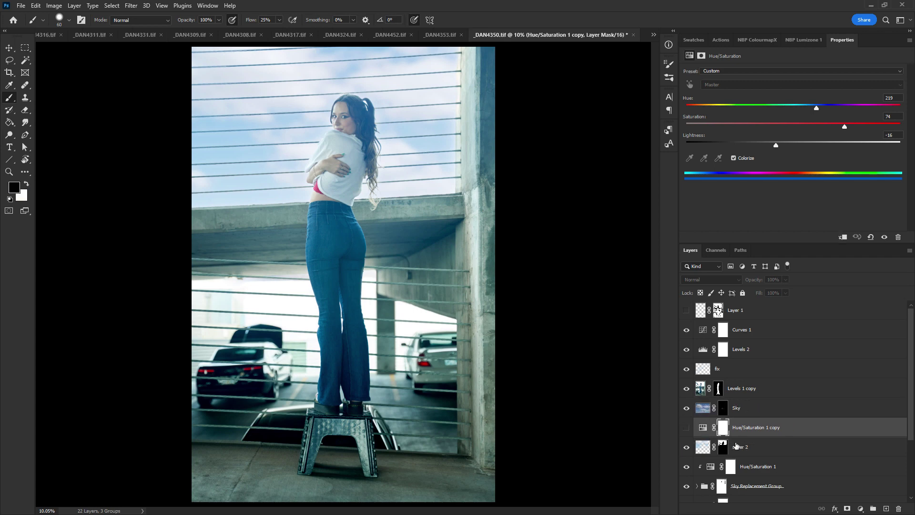
left_click(731, 449)
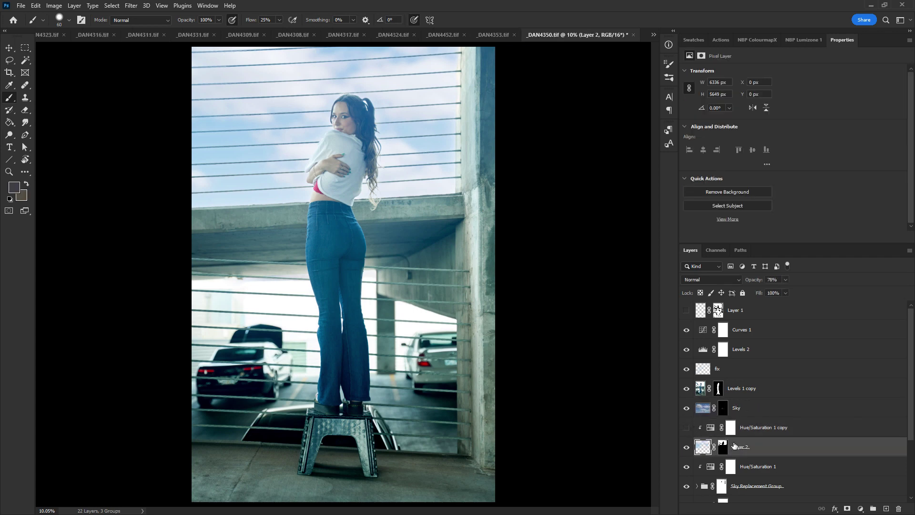
left_click(686, 428)
Rename Layer 2 to 'Blurred sky'.
double_click(738, 447)
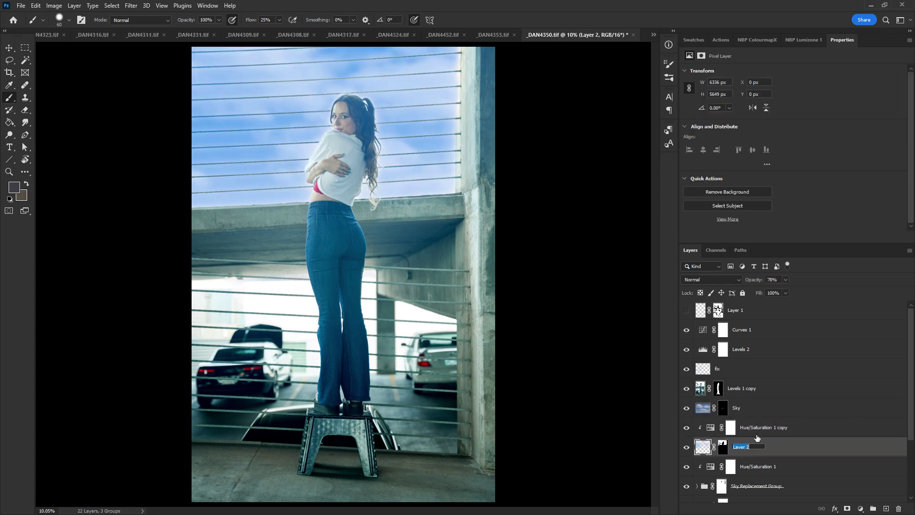
type("Blurred sky")
key("Return")
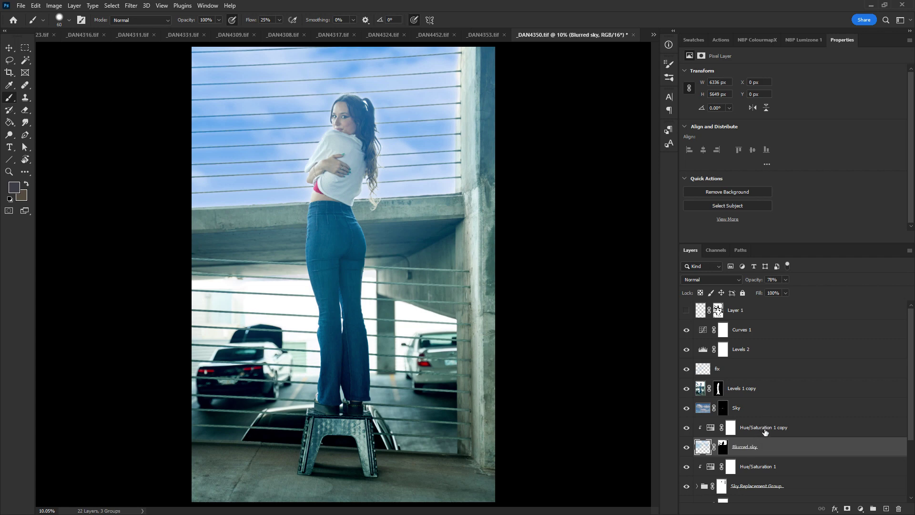
Set the copy to no Colorize, saturation +45, lightness -23, and about 18% opacity.
left_click(764, 427)
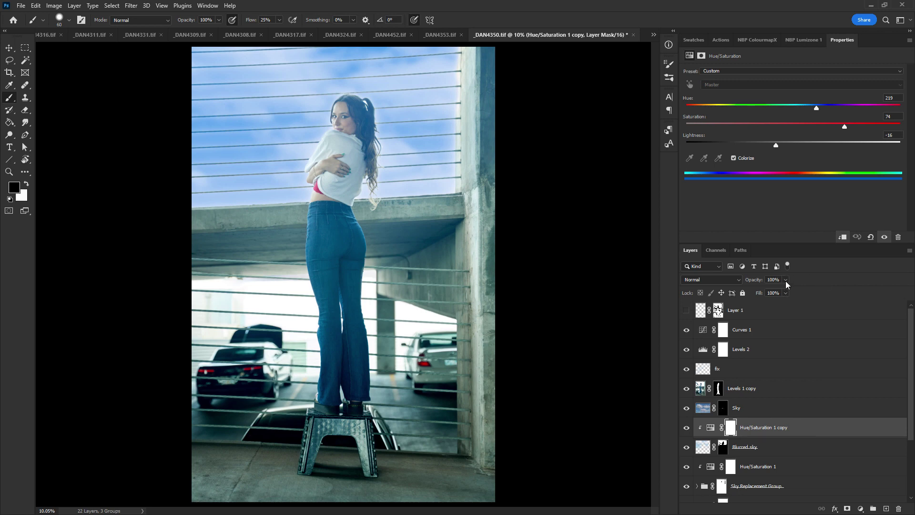
left_click_drag(785, 281, 750, 291)
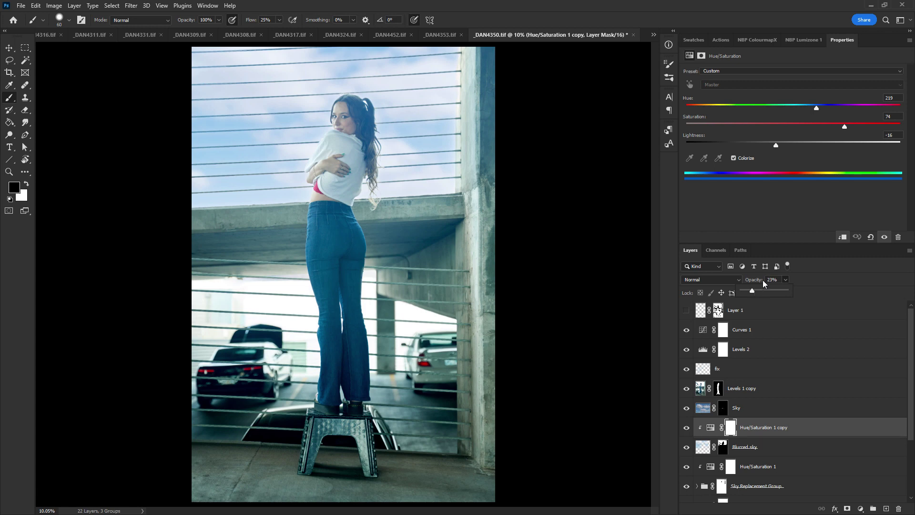
left_click(737, 157)
left_click_drag(814, 108, 791, 108)
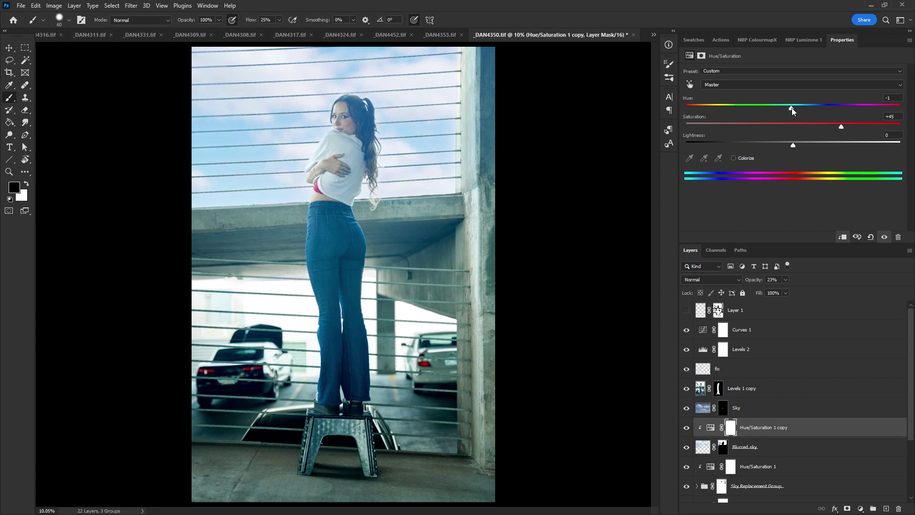
left_click_drag(792, 145, 768, 145)
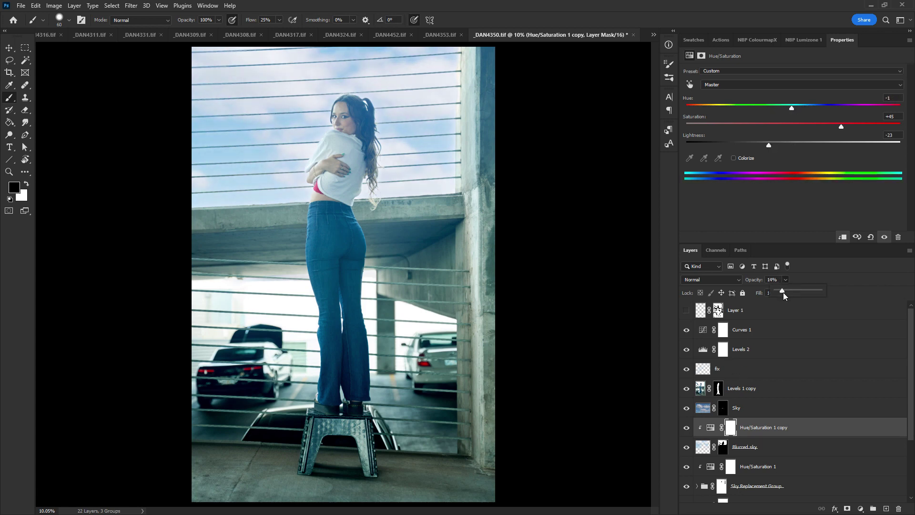
left_click_drag(785, 290, 785, 291)
Group Layer 1 through Levels 1 with Ctrl+G and name the group 'sky replacement'.
left_click(800, 317)
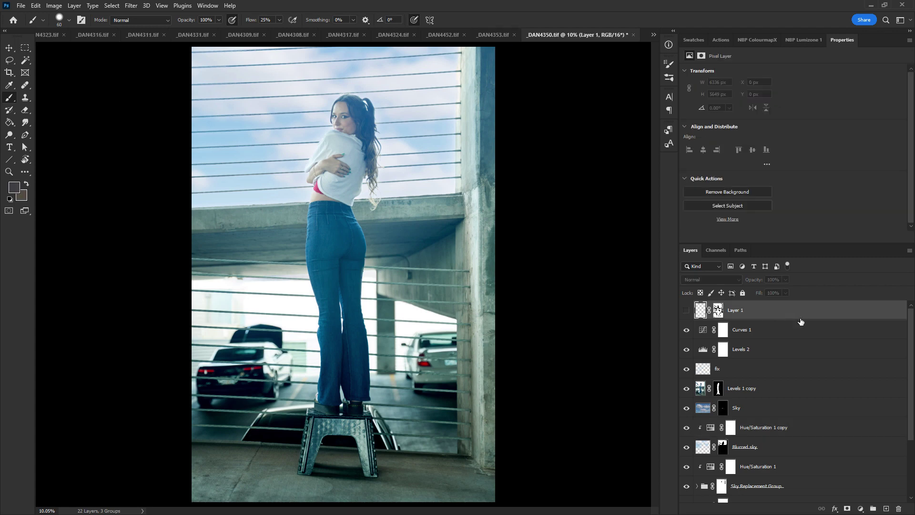
scroll(909, 398, "down", 1)
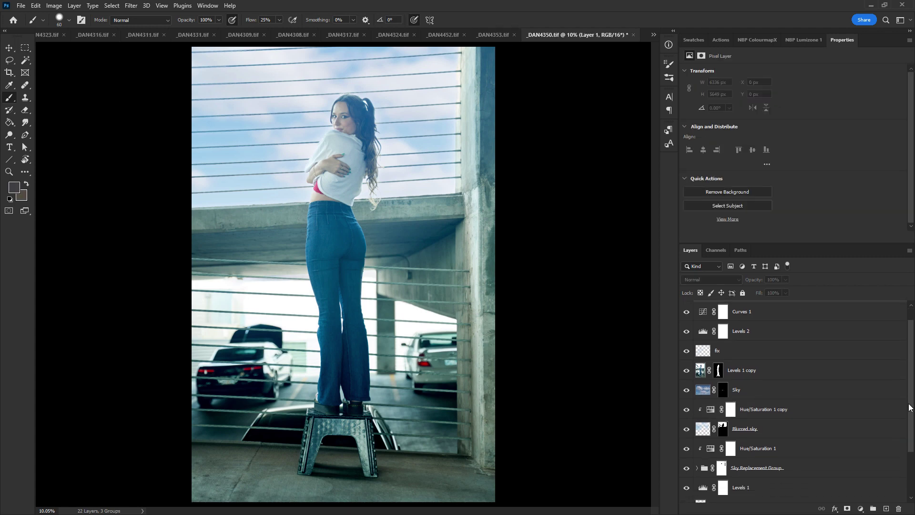
scroll(910, 407, "down", 1)
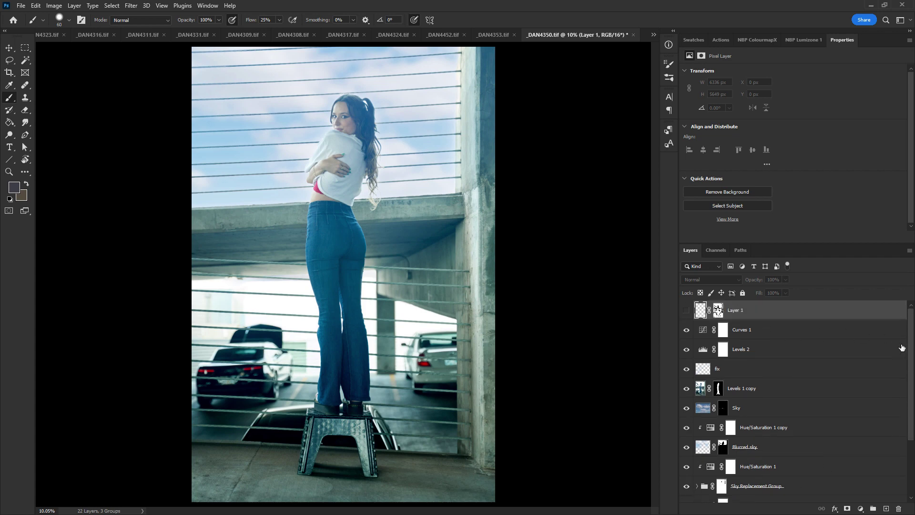
scroll(911, 343, "down", 3)
left_click(764, 423, "shift")
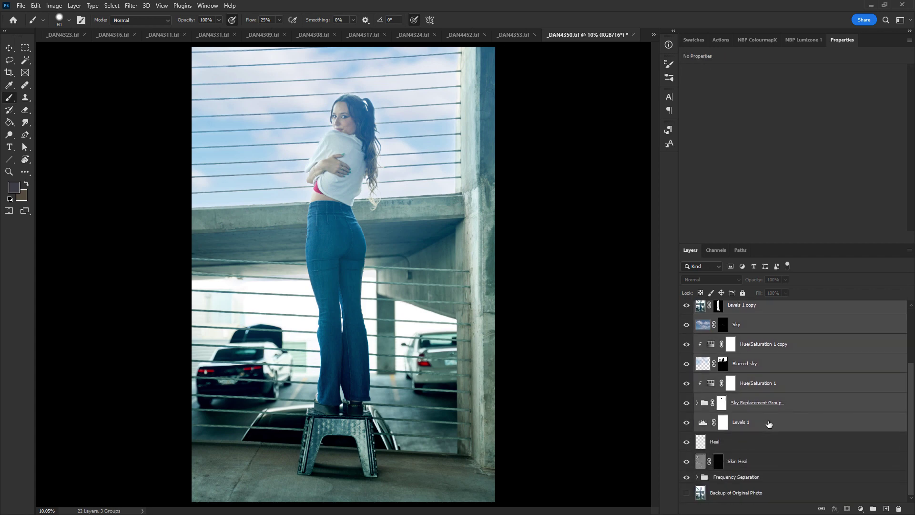
key("ctrl+g")
double_click(722, 307)
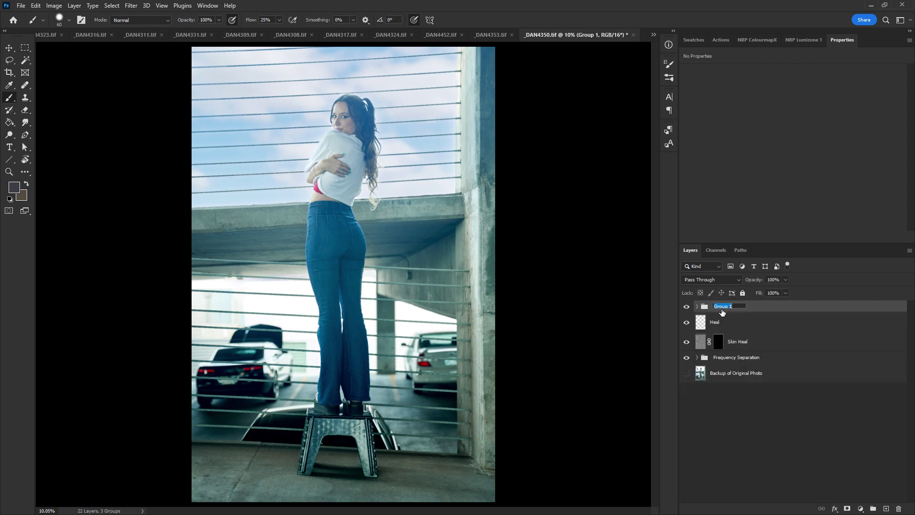
type("sky replacement")
key("Return")
Toggle the sky replacement group's visibility on and off to compare before and after.
left_click(686, 306)
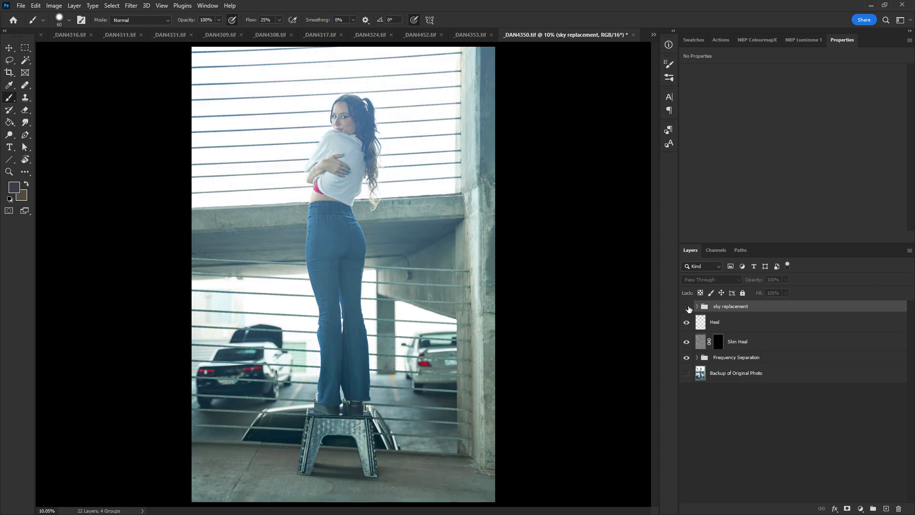
left_click(687, 307)
left_click(687, 307)
left_click(687, 307)
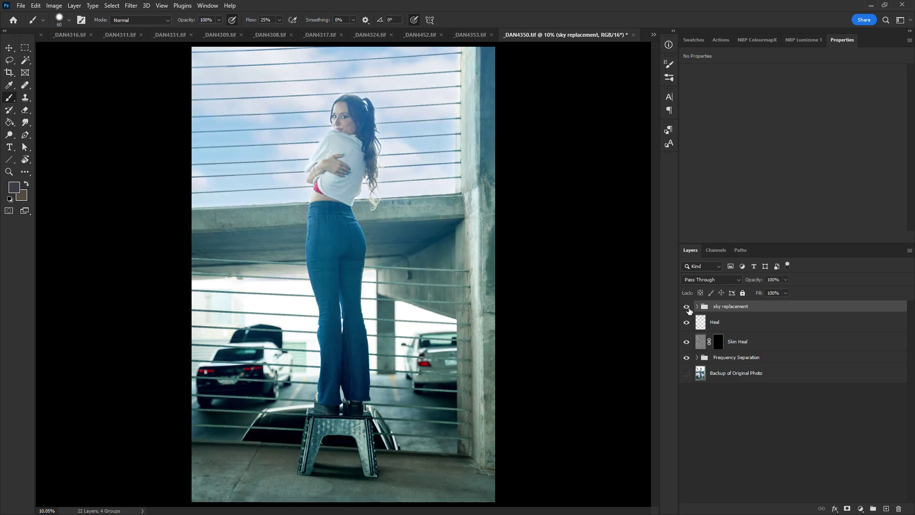
left_click(687, 308)
left_click(688, 308)
left_click(687, 307)
left_click(687, 308)
left_click(686, 308)
left_click(686, 307)
left_click(687, 308)
left_click(687, 308)
Set the Blurred sky layer to 64% opacity, then collapse the sky replacement group.
left_click(697, 306)
left_click(759, 418)
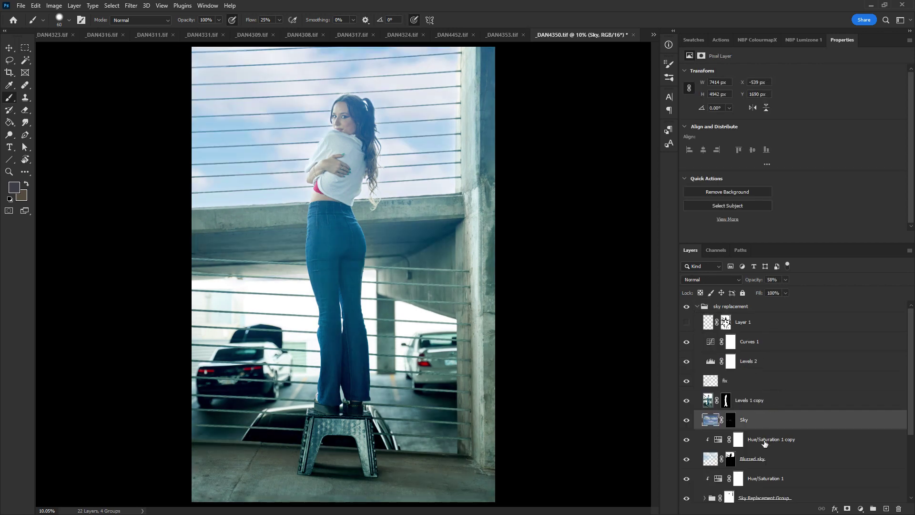
scroll(822, 429, "down", 2)
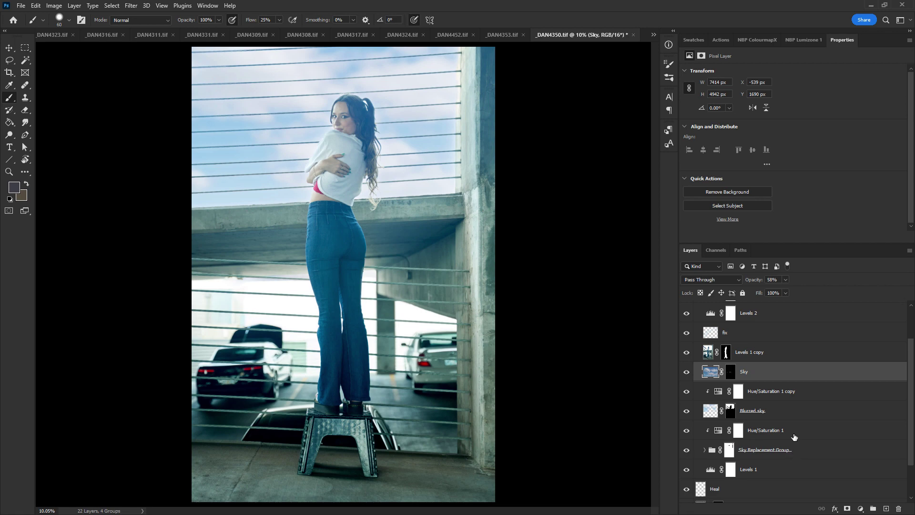
left_click(728, 449)
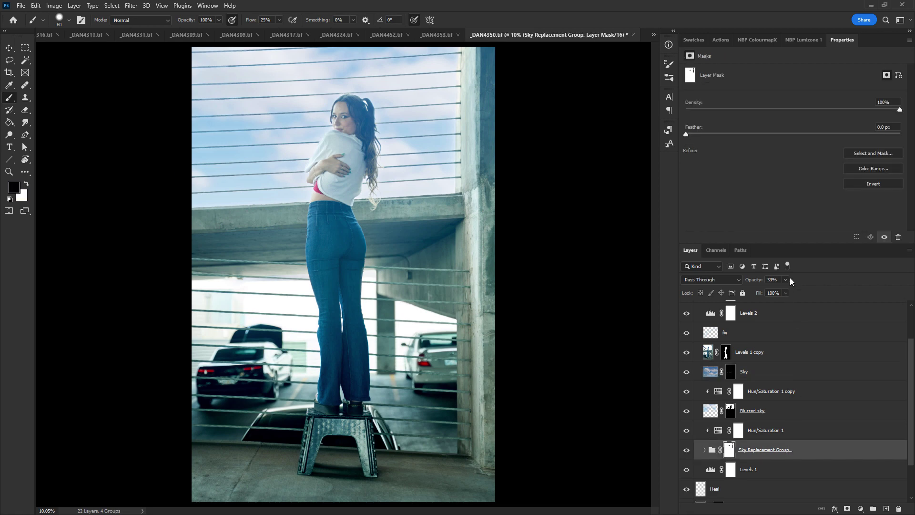
left_click(768, 408)
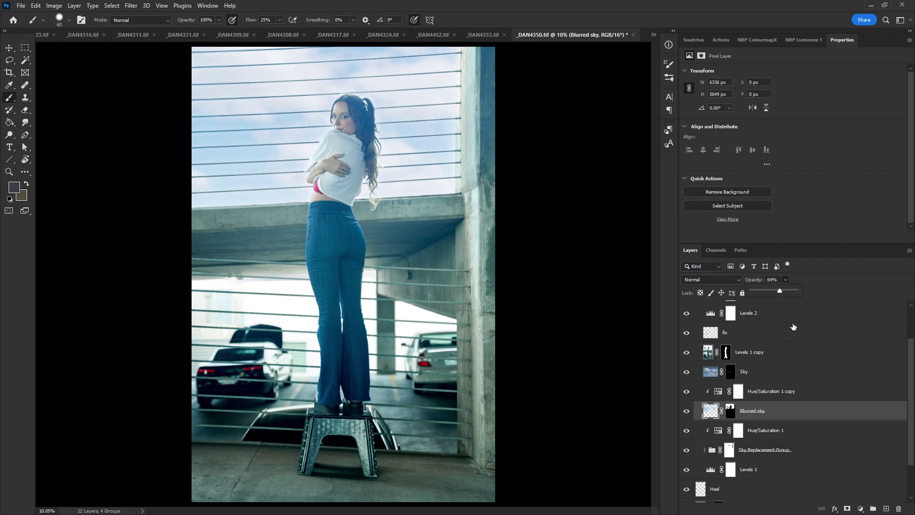
left_click(866, 330)
scroll(865, 331, "up", 2)
left_click(696, 306)
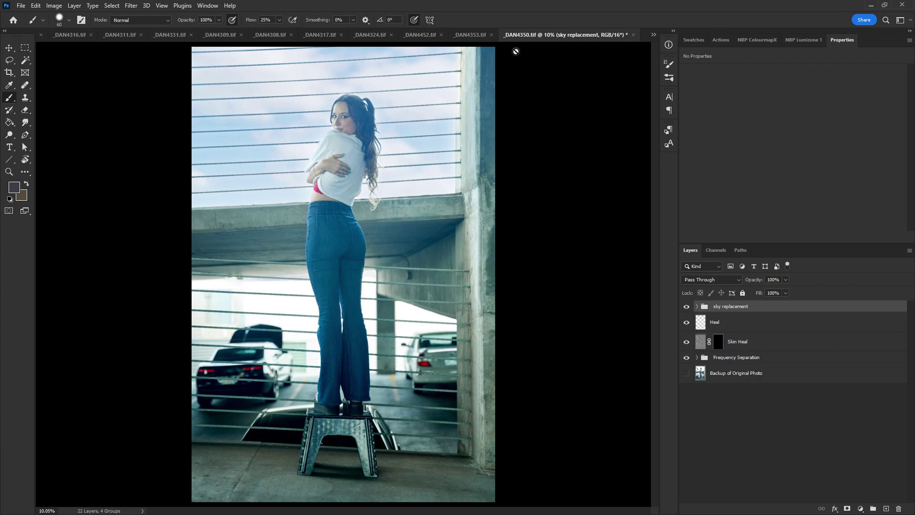
Switch to the rectangular marquee and bring _DAN4350.tif to the front after comparing with _DAN4353.tif.
key("m")
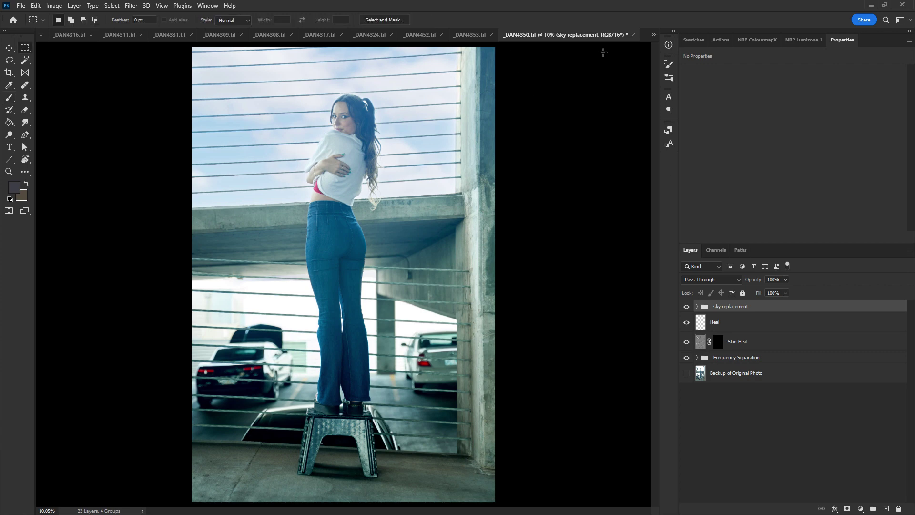
left_click(465, 35)
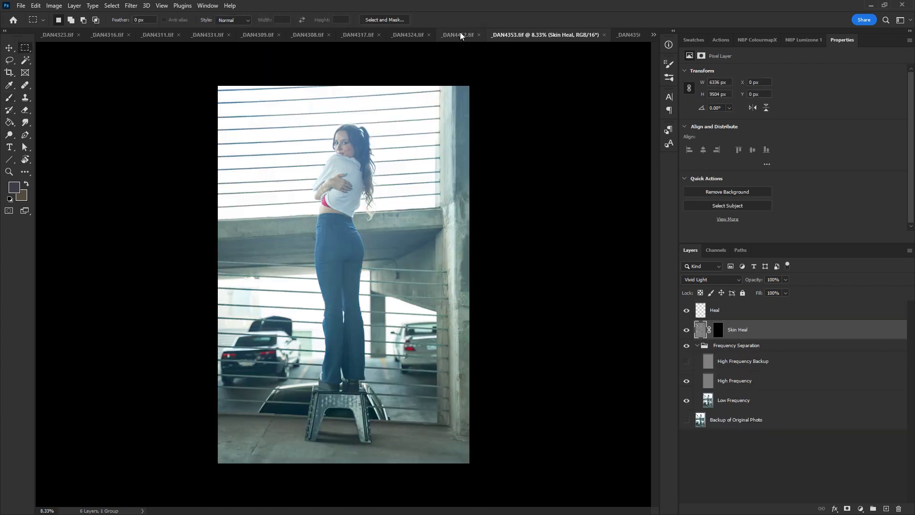
left_click(621, 37)
left_click(574, 41)
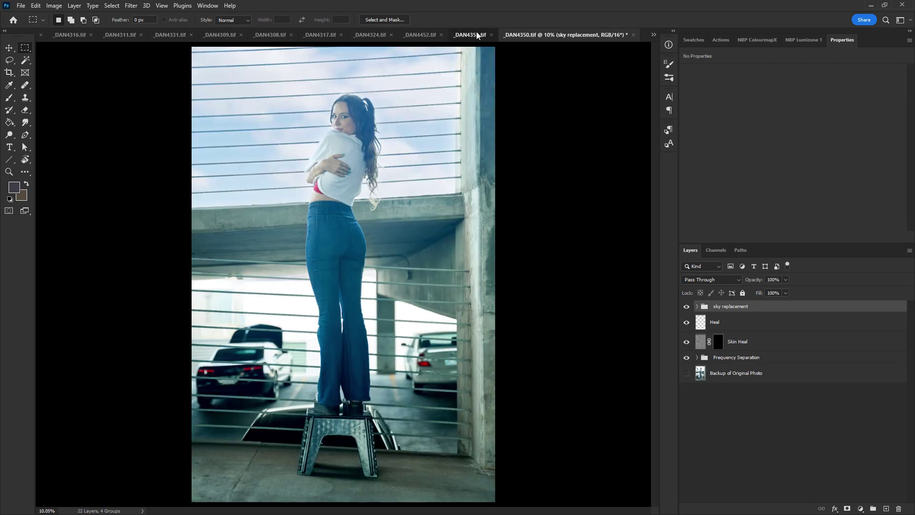
left_click(625, 35)
Save and close _DAN4350.tif, then collapse Frequency Separation in _DAN4353.tif.
key("ctrl+w")
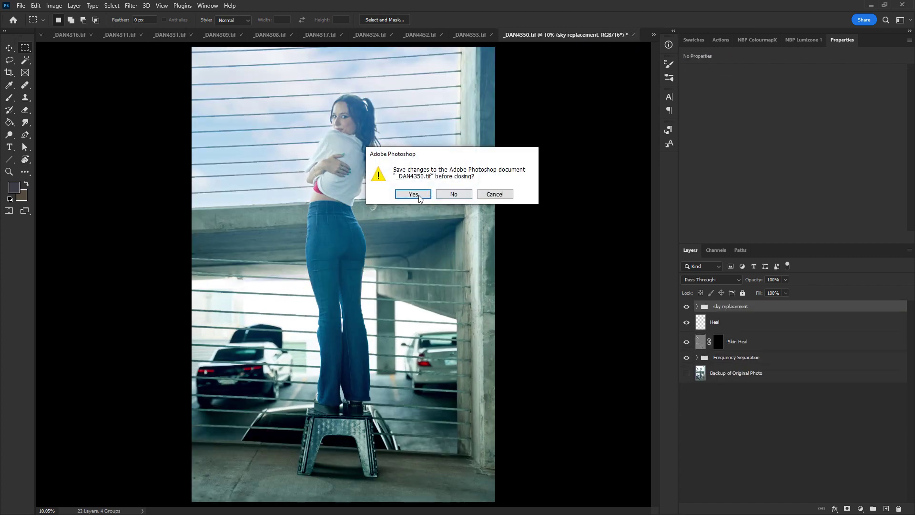
left_click(405, 195)
left_click(450, 35)
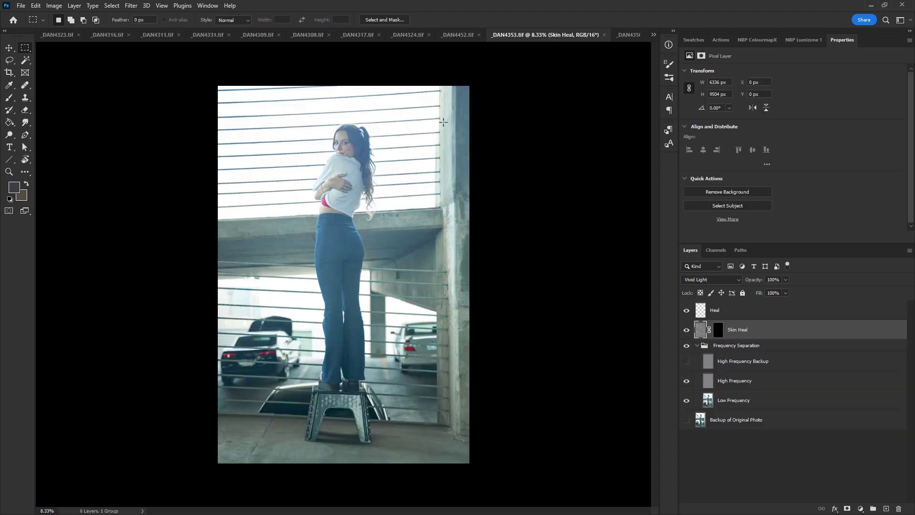
left_click(697, 345)
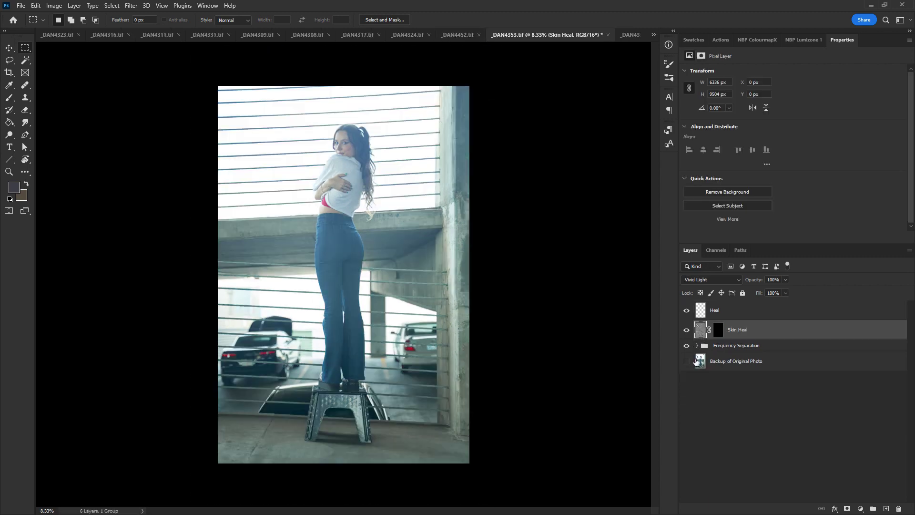